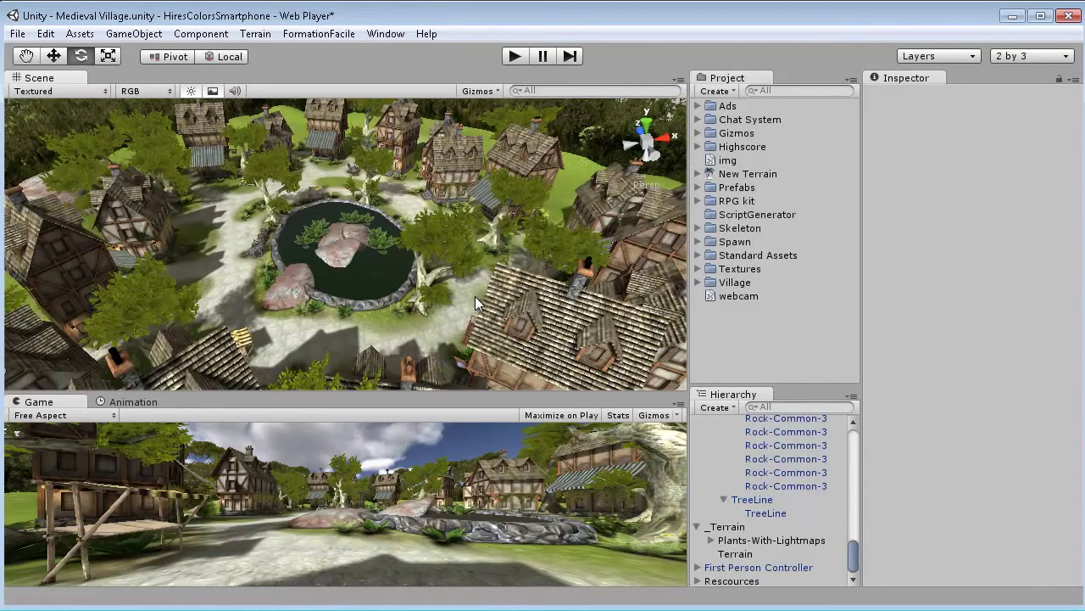
Play-test the Medieval Village scene by walking past the houses and around the pond, and stop the game.
{"action": "mouse_move", "coordinate": [475, 299]}
{"action": "left_mouse_down", "text": "alt"}
{"action": "mouse_move", "coordinate": [550, 281]}
{"action": "mouse_move", "coordinate": [420, 276]}
{"action": "mouse_move", "coordinate": [275, 287]}
{"action": "mouse_move", "coordinate": [474, 289]}
{"action": "left_mouse_up", "text": "alt"}
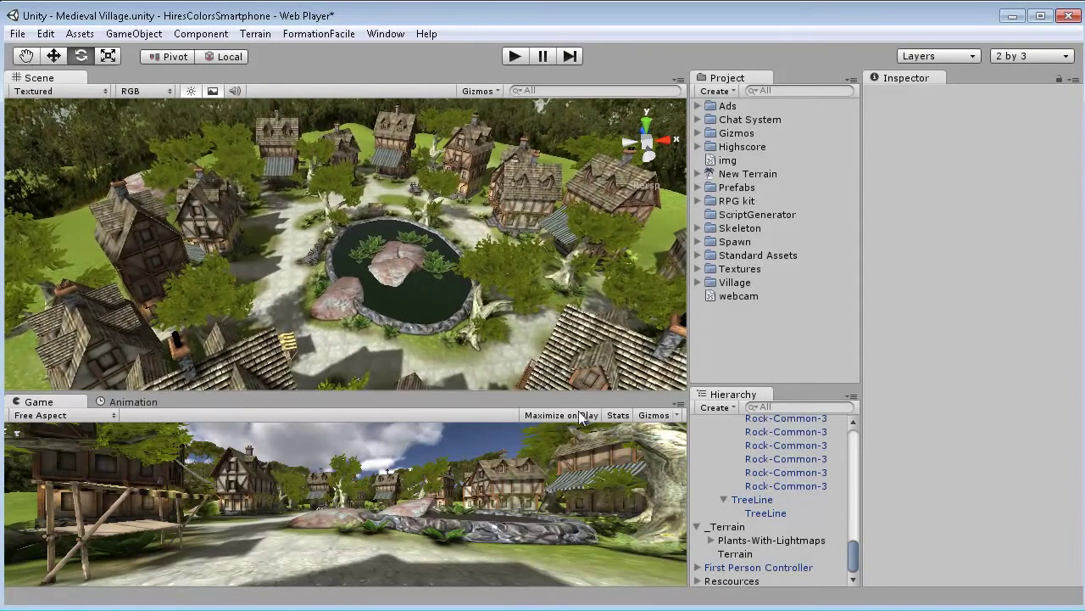
{"action": "left_click", "coordinate": [513, 58]}
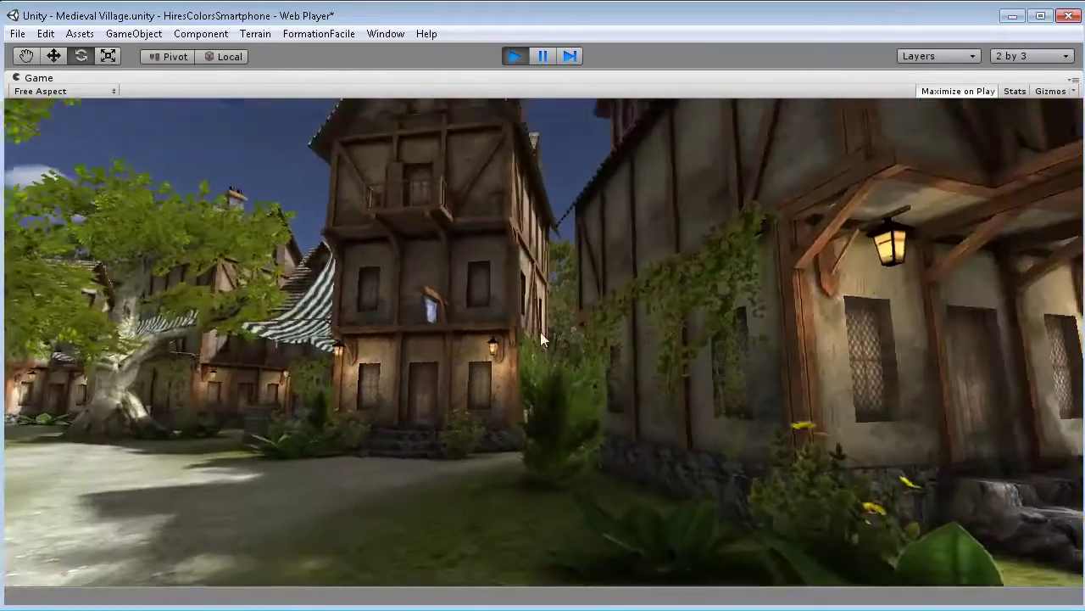
{"action": "key", "text": "Up"}
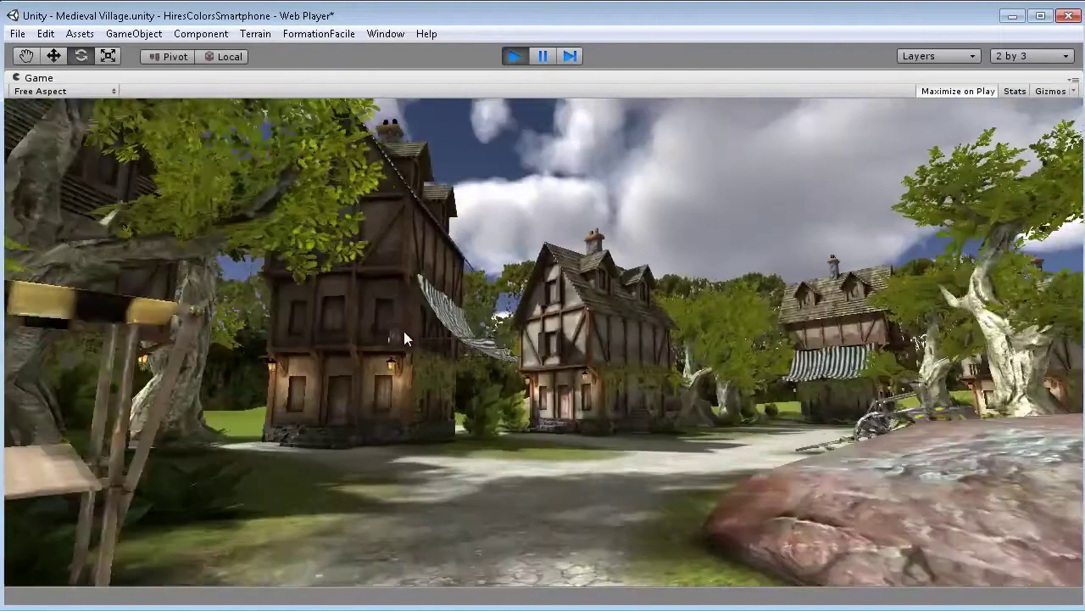
{"action": "key", "text": "Up"}
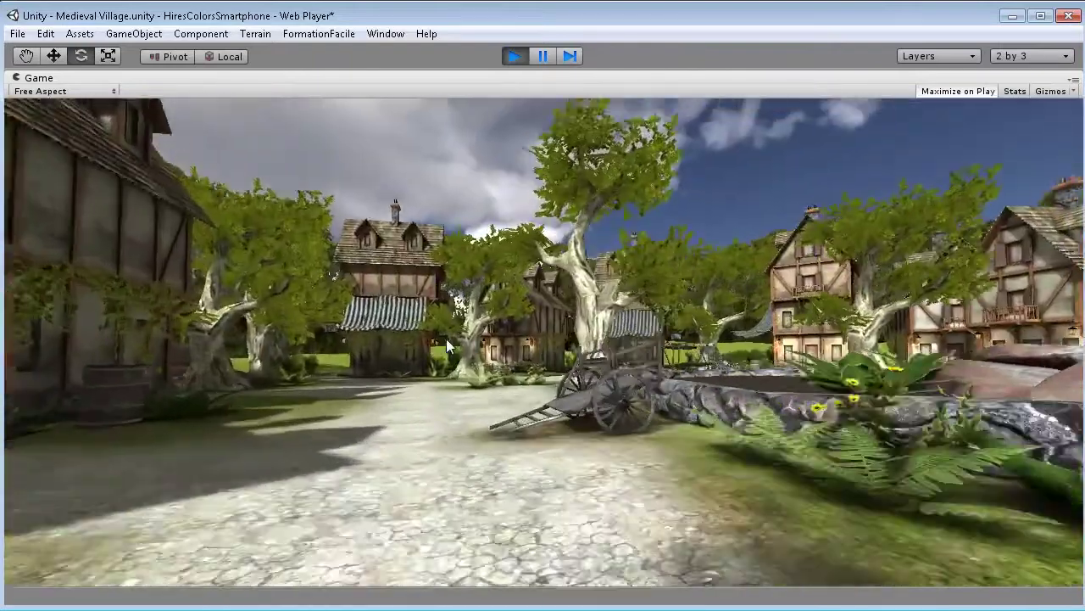
{"action": "key", "text": "w"}
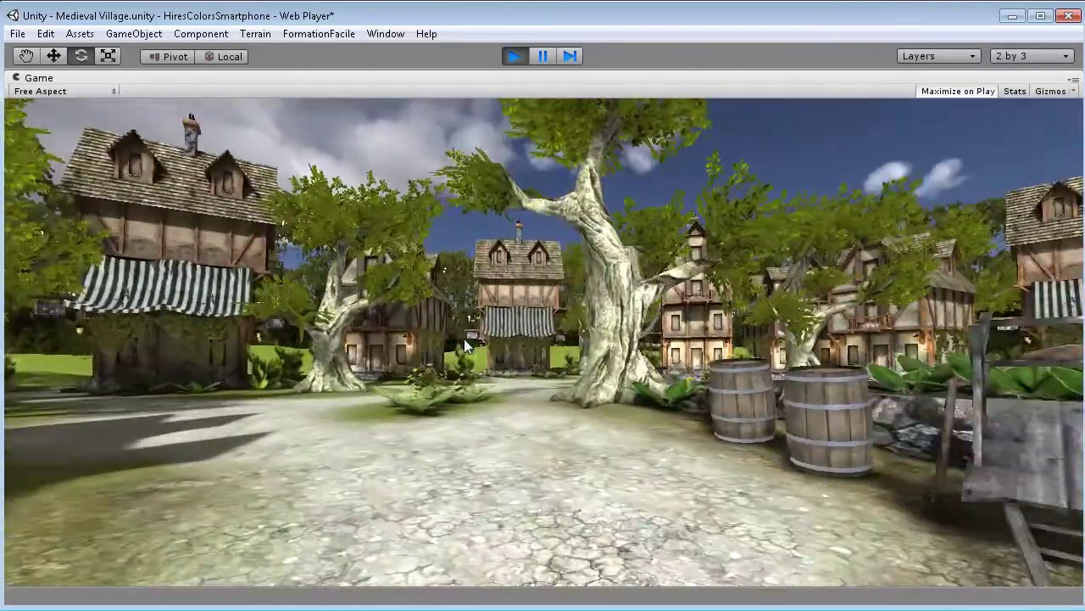
{"action": "key", "text": "Up"}
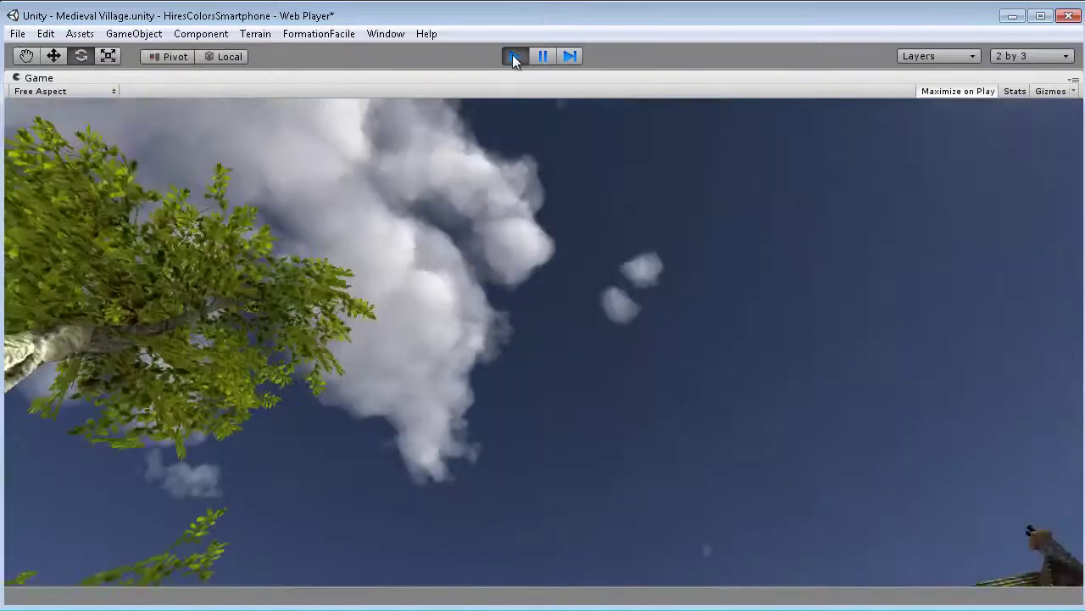
{"action": "left_click", "coordinate": [514, 56]}
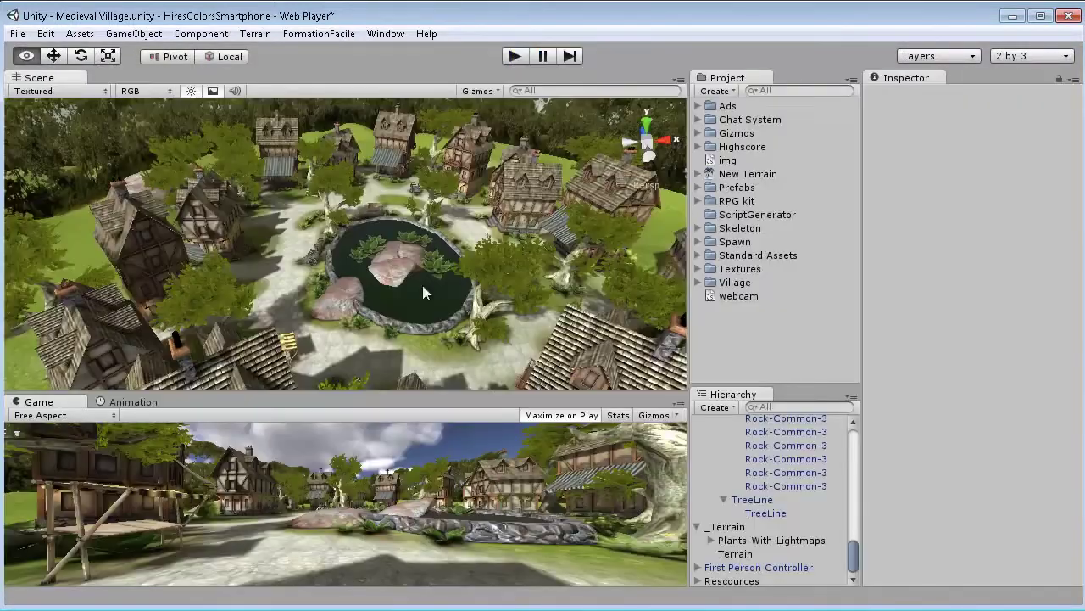
Create a plane over the village path beside the wooden cart and the pond wall.
{"action": "left_click_drag", "start_coordinate": [421, 282], "coordinate": [360, 274], "text": "alt"}
{"action": "scroll", "coordinate": [360, 274], "scroll_direction": "up", "scroll_amount": 5}
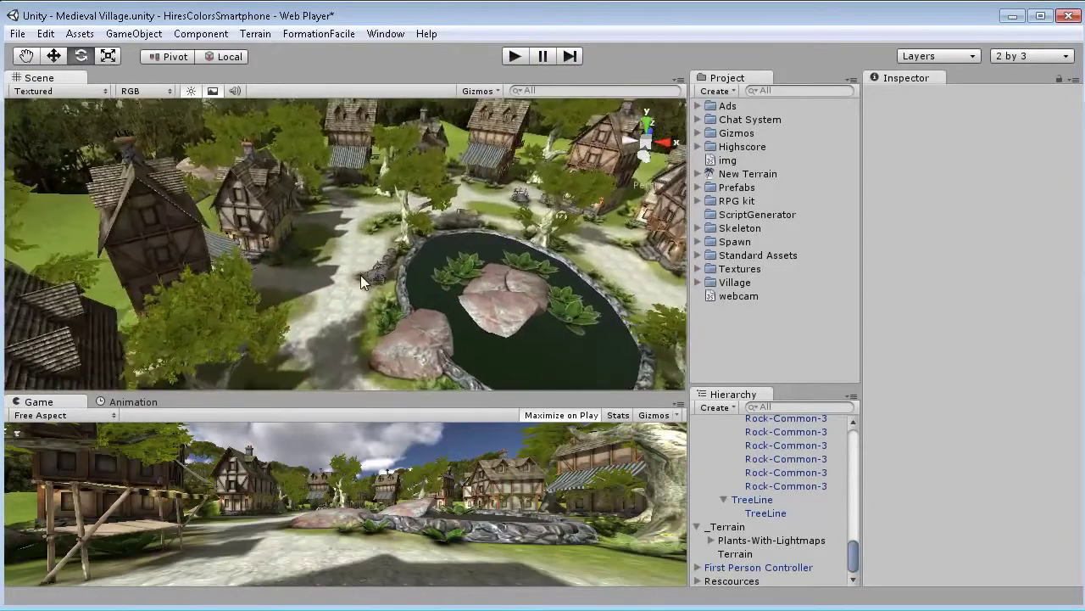
{"action": "scroll", "coordinate": [359, 274], "scroll_direction": "up", "scroll_amount": 8}
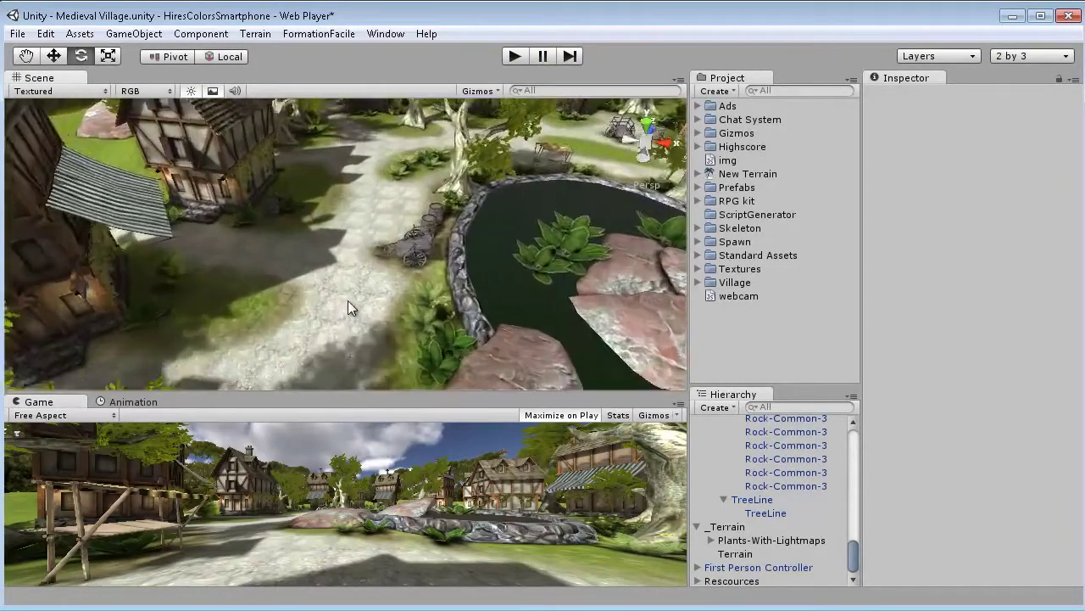
{"action": "scroll", "coordinate": [343, 296], "scroll_direction": "up", "scroll_amount": 4}
{"action": "left_click_drag", "start_coordinate": [341, 295], "coordinate": [319, 246], "text": "alt"}
{"action": "scroll", "coordinate": [311, 197], "scroll_direction": "down", "scroll_amount": 4}
{"action": "scroll", "coordinate": [322, 244], "scroll_direction": "up", "scroll_amount": 4}
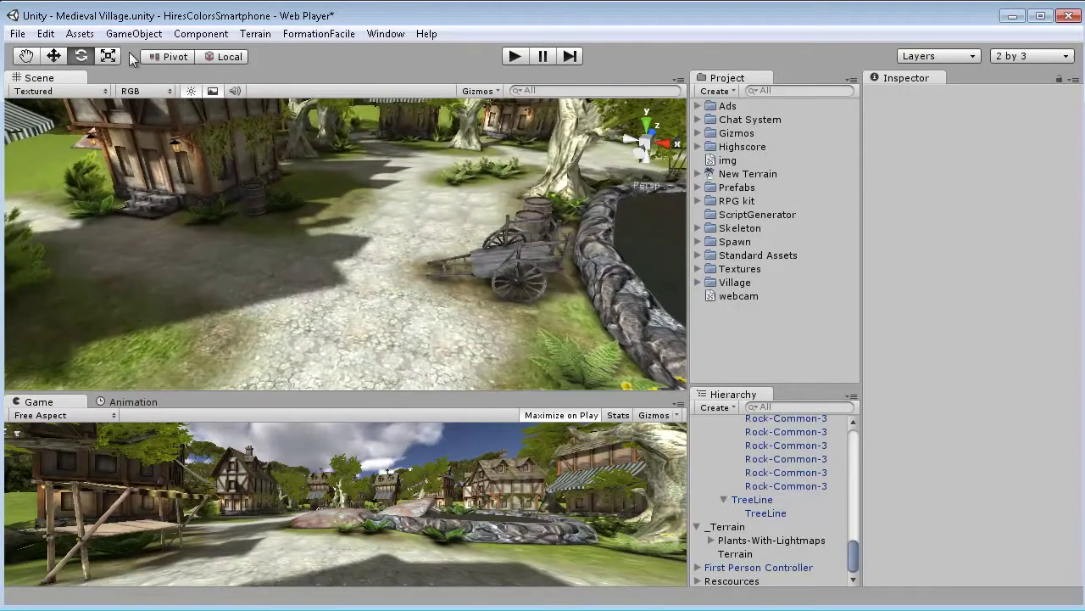
{"action": "left_click", "coordinate": [126, 37]}
{"action": "mouse_move", "coordinate": [119, 75]}
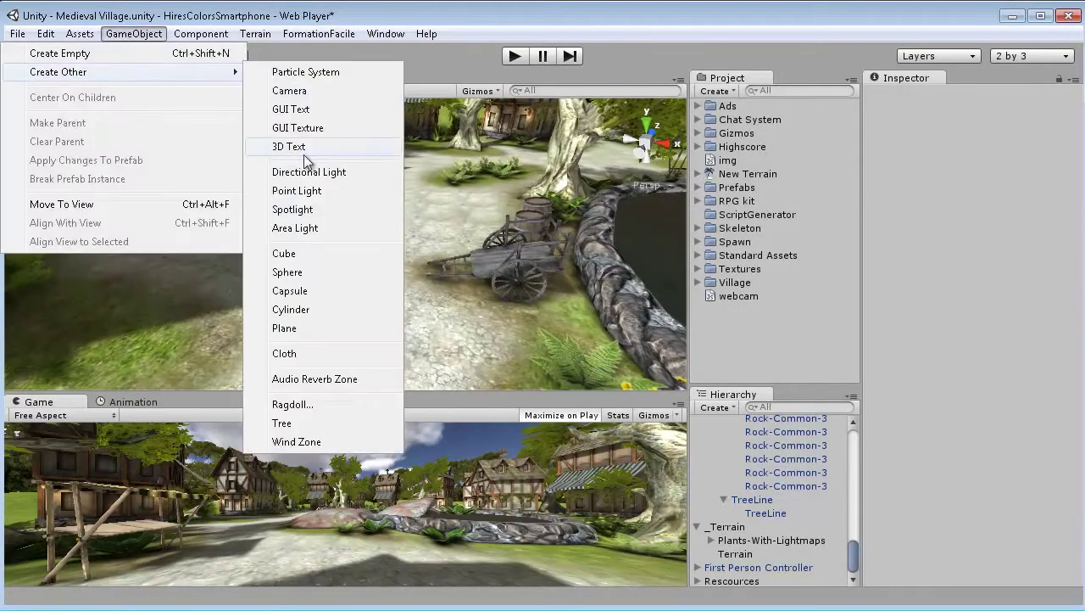
{"action": "left_click", "coordinate": [309, 327]}
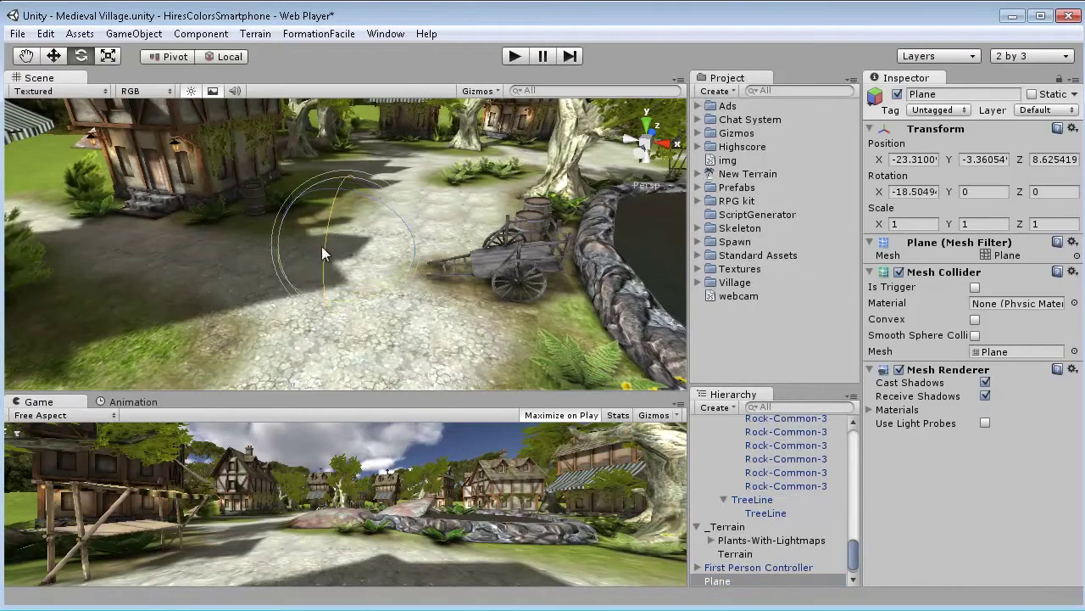
Stand the plane upright with a rotation of -90 on X and raise it to about 6.3 on Y.
{"action": "left_click_drag", "start_coordinate": [315, 341], "coordinate": [299, 355]}
{"action": "key", "text": "w"}
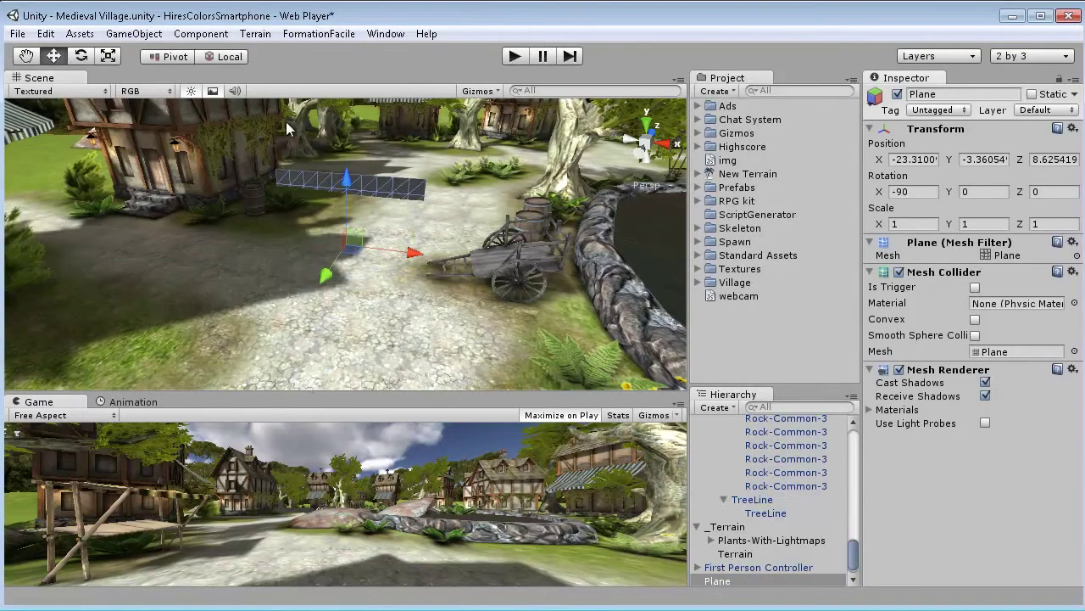
{"action": "left_click_drag", "start_coordinate": [345, 188], "coordinate": [339, 120]}
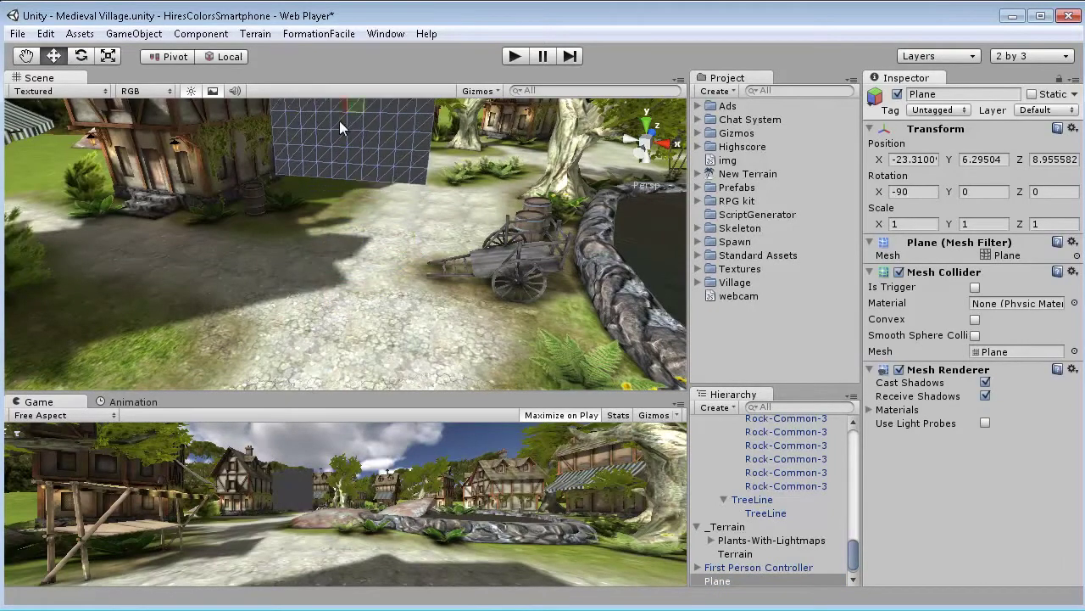
Turn the plane to about -14.34 on Y and place it near the house at about X -22.69, Y 5.26, Z 3.15.
{"action": "middle_click_drag", "start_coordinate": [339, 120], "coordinate": [353, 197]}
{"action": "left_click_drag", "start_coordinate": [343, 183], "coordinate": [374, 206]}
{"action": "key", "text": "e"}
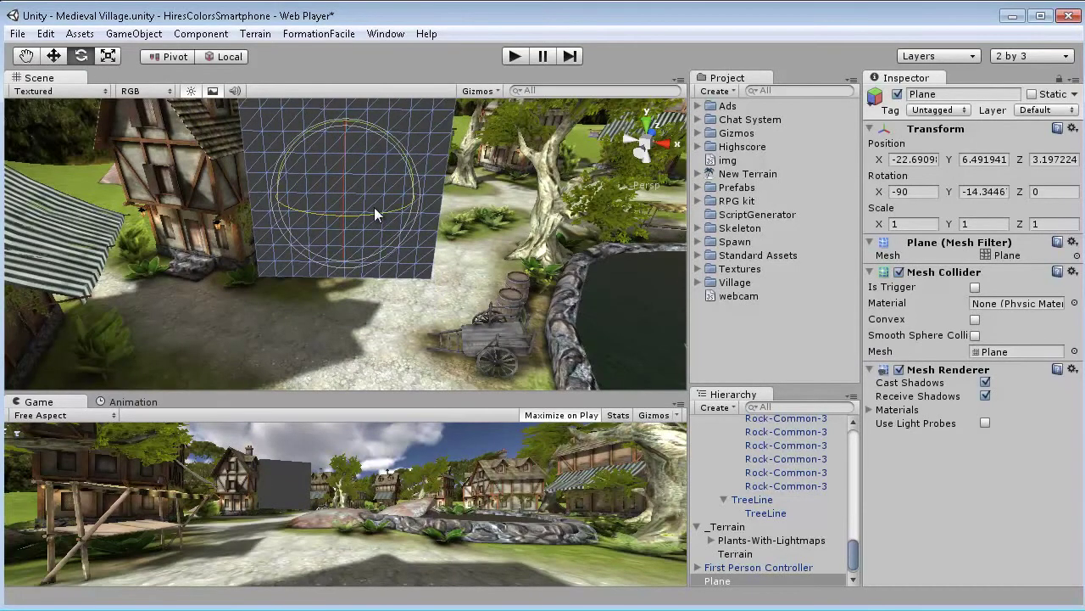
{"action": "left_click", "coordinate": [61, 51]}
{"action": "mouse_move", "coordinate": [342, 129]}
{"action": "left_mouse_down"}
{"action": "mouse_move", "coordinate": [343, 171]}
{"action": "mouse_move", "coordinate": [347, 148]}
{"action": "left_mouse_up"}
{"action": "scroll", "coordinate": [375, 299], "scroll_direction": "up", "scroll_amount": 1}
{"action": "left_click_drag", "start_coordinate": [375, 300], "coordinate": [367, 233], "text": "alt"}
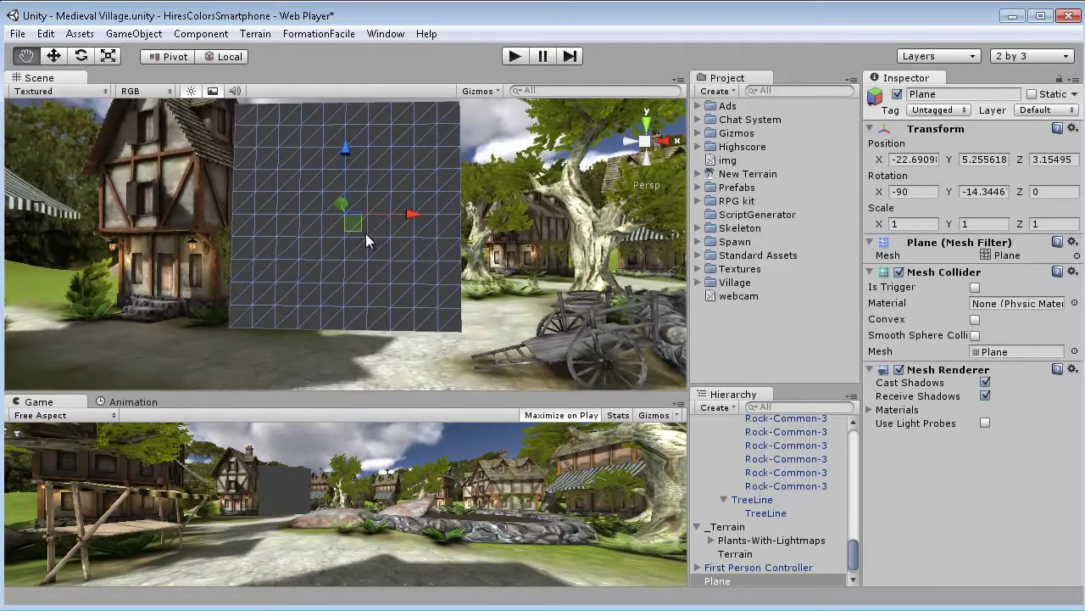
Add a directional light and move it away from the plane to about X -50.42, Y 6.16, Z -1.77.
{"action": "left_click", "coordinate": [134, 33]}
{"action": "mouse_move", "coordinate": [153, 79]}
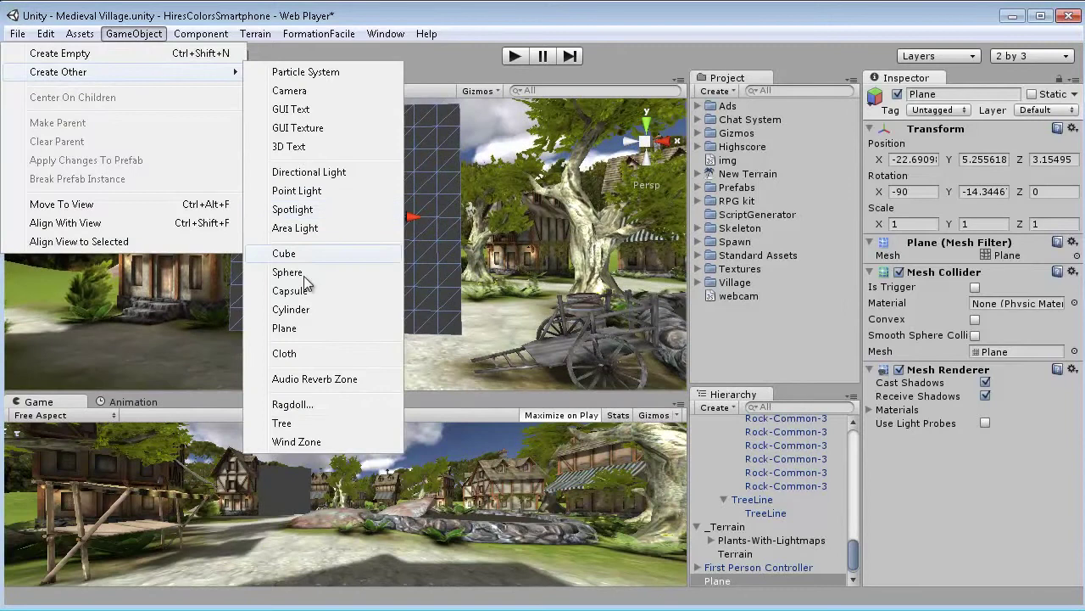
{"action": "left_click", "coordinate": [301, 173]}
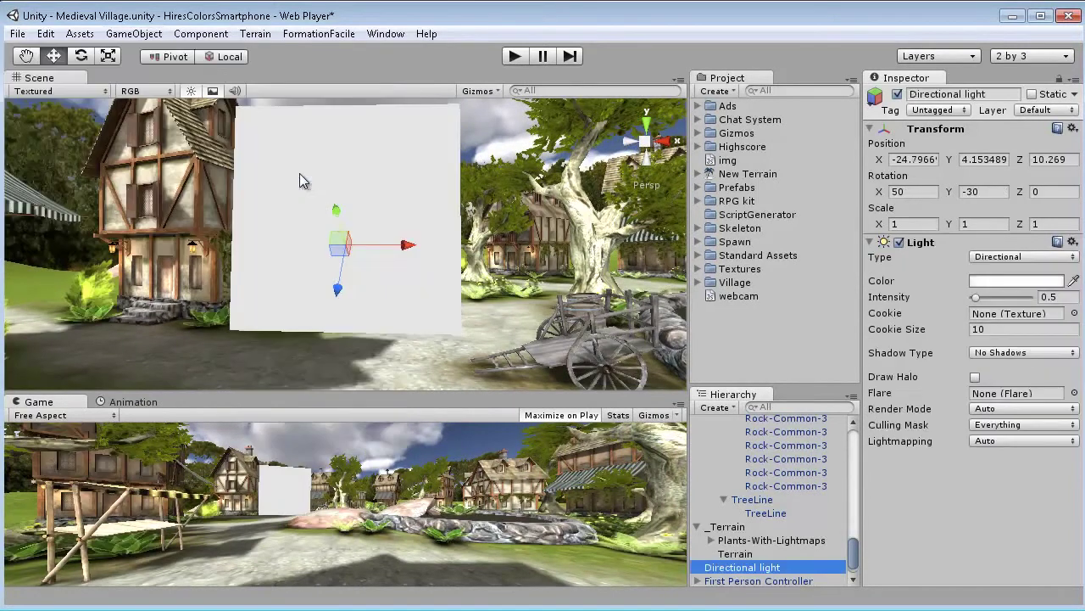
{"action": "left_click_drag", "start_coordinate": [336, 220], "coordinate": [25, 227]}
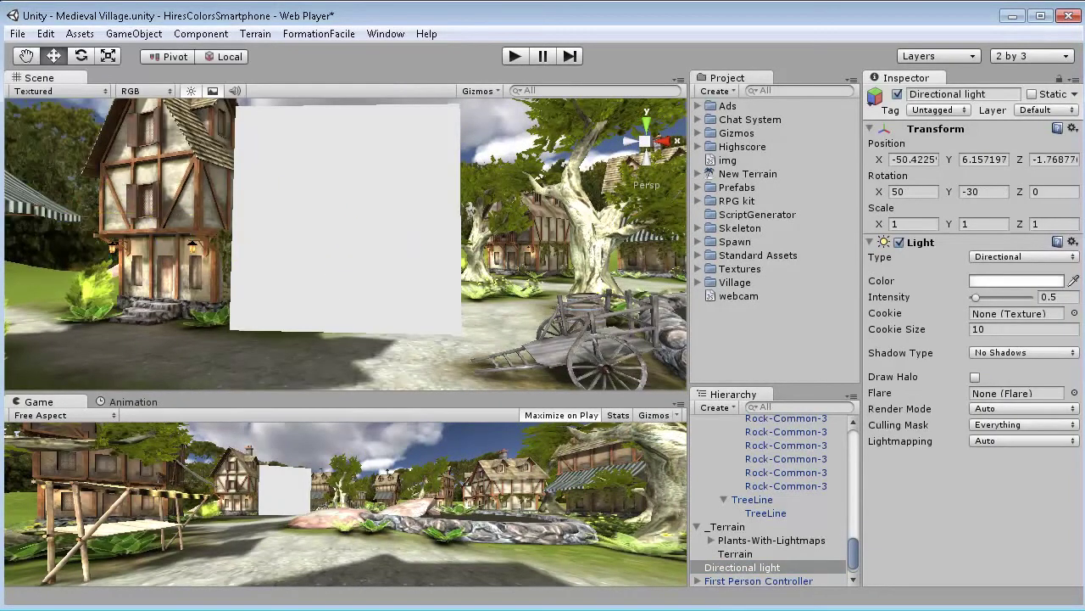
Give the plane a material made from the flowerPatchOneTGA texture and set its base texture to None.
{"action": "left_click", "coordinate": [383, 156]}
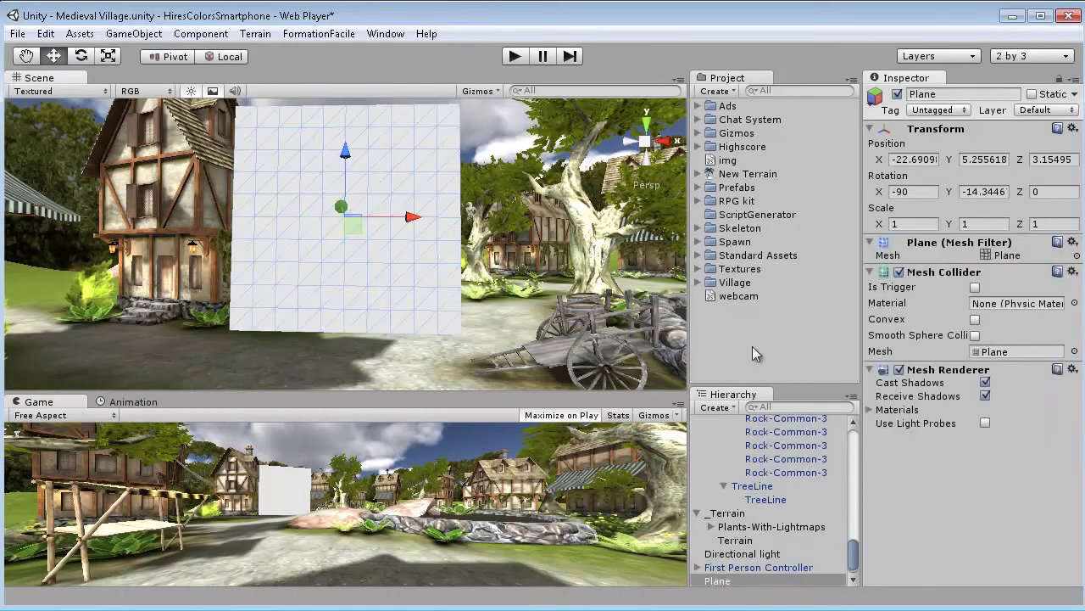
{"action": "left_click", "coordinate": [703, 268]}
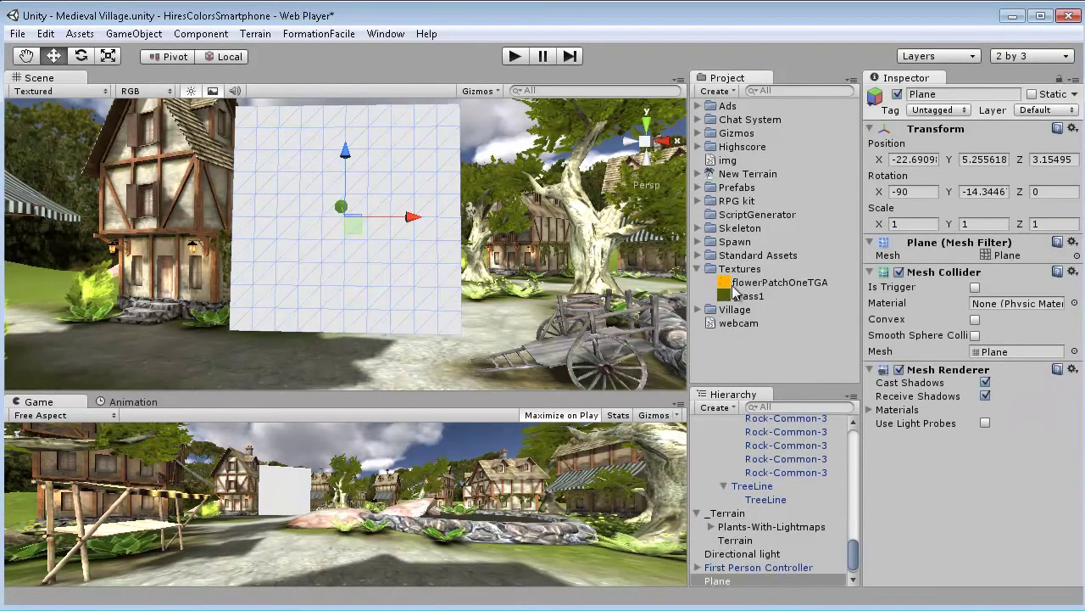
{"action": "left_click_drag", "start_coordinate": [767, 295], "coordinate": [1022, 481]}
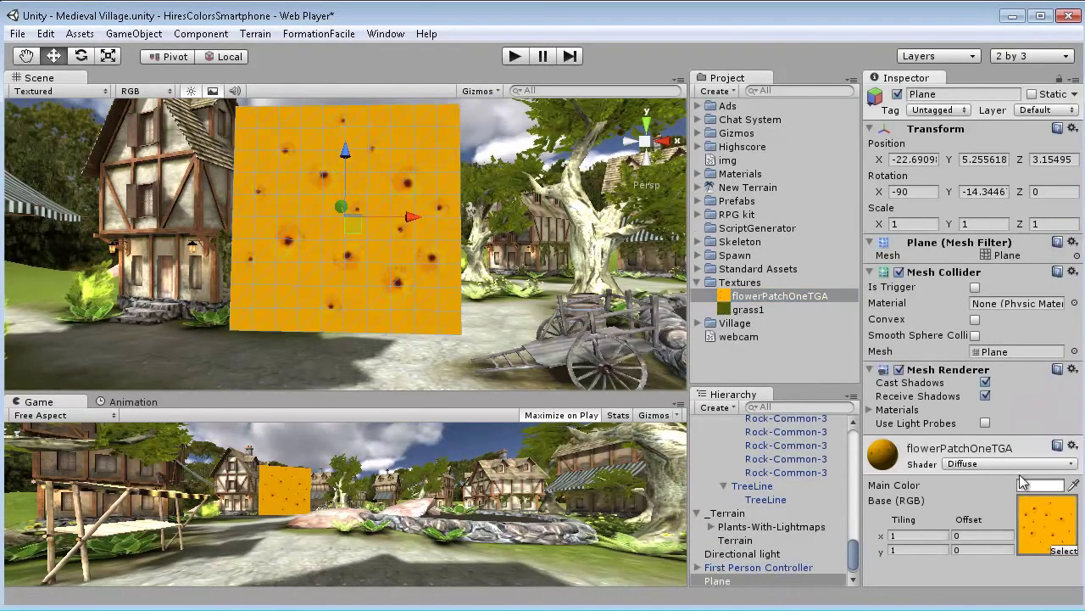
{"action": "left_click", "coordinate": [1065, 550]}
{"action": "left_click", "coordinate": [592, 148]}
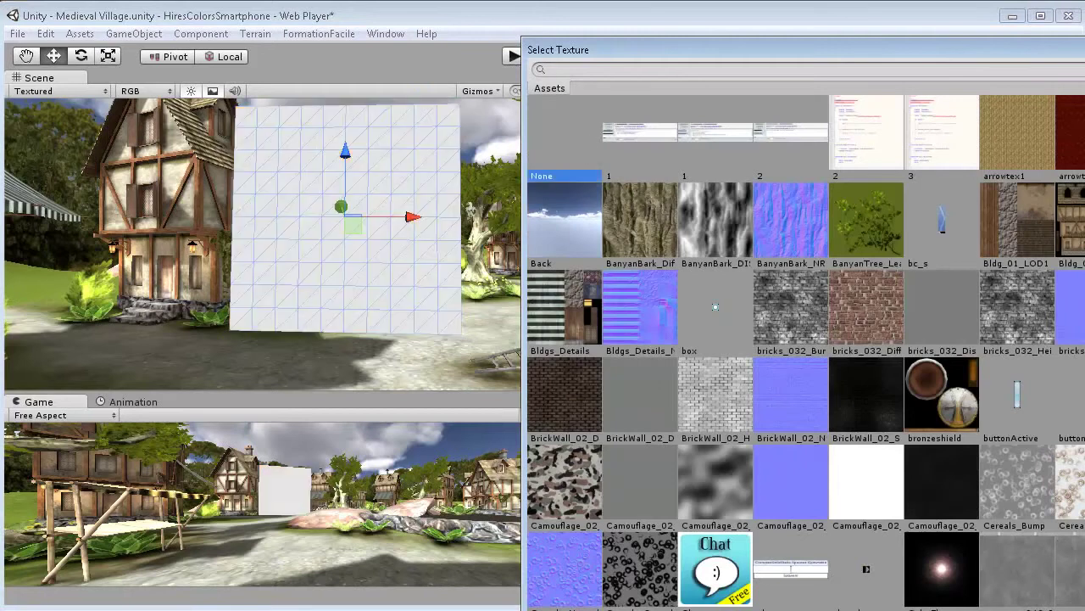
{"action": "left_click", "coordinate": [1084, 49]}
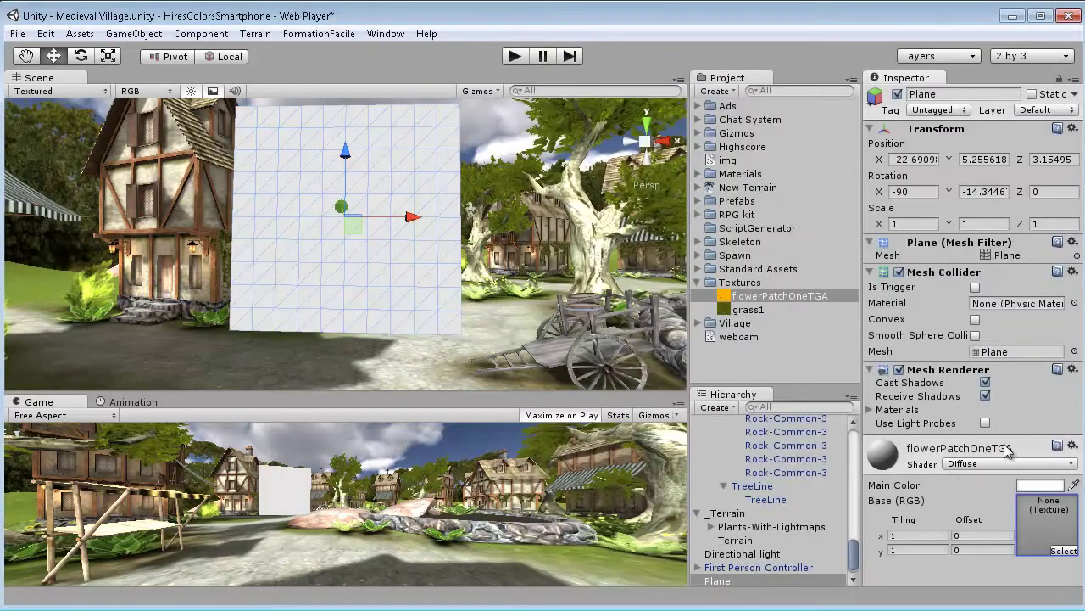
{"action": "left_click", "coordinate": [909, 449]}
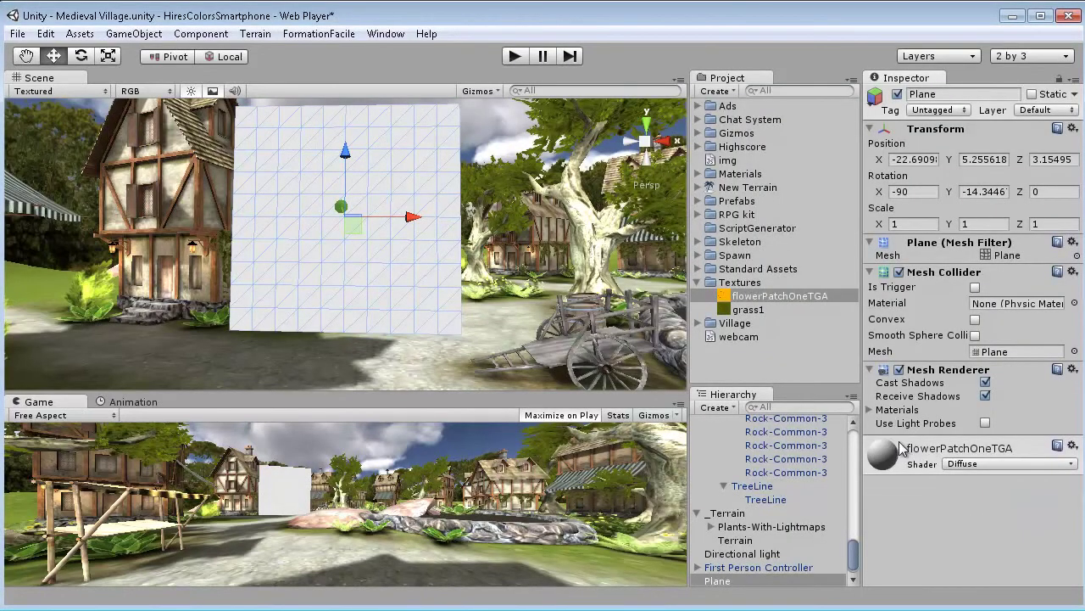
Enlarge the Game view and attach the FormationFacile WebCam component to the plane.
{"action": "right_click_drag", "start_coordinate": [507, 177], "coordinate": [485, 197]}
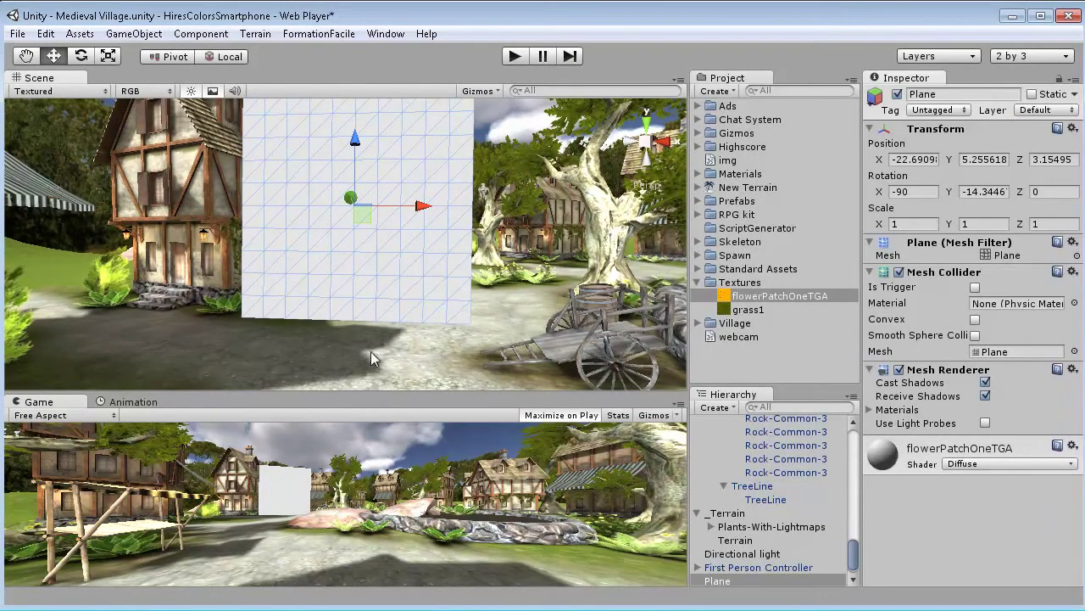
{"action": "left_click_drag", "start_coordinate": [369, 389], "coordinate": [372, 362]}
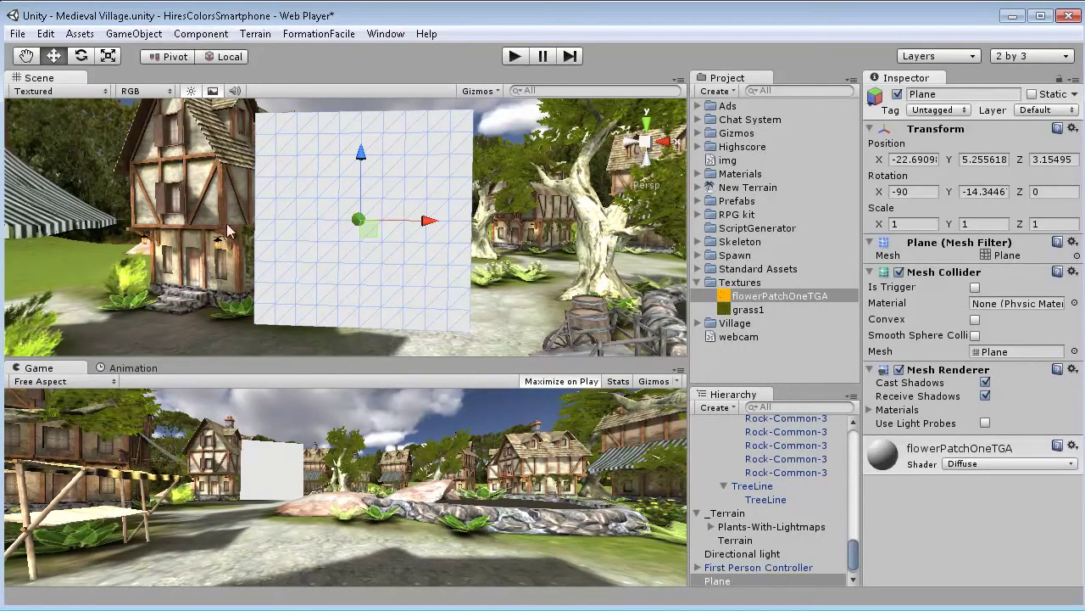
{"action": "left_click", "coordinate": [192, 34]}
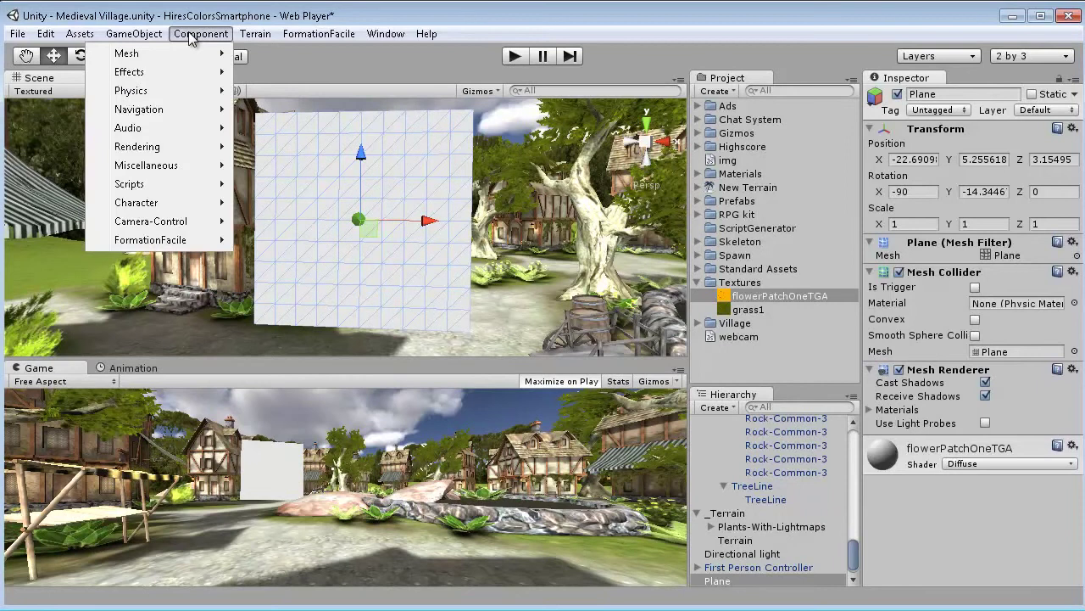
{"action": "mouse_move", "coordinate": [192, 246]}
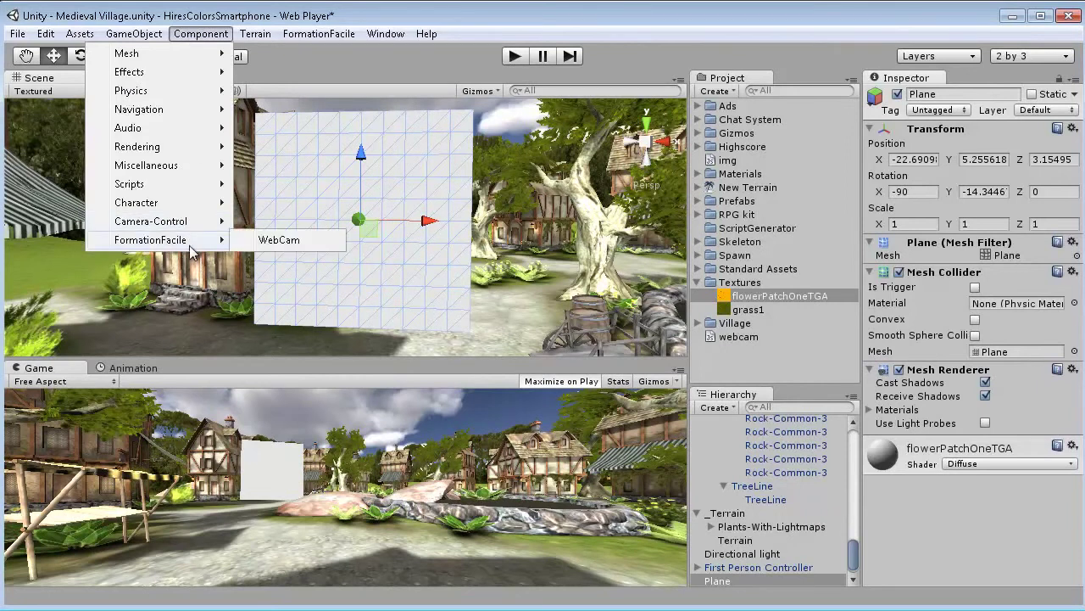
{"action": "left_click", "coordinate": [286, 240]}
Examine the webcam gizmo on the plane up close and frame the whole plane again.
{"action": "scroll", "coordinate": [363, 252], "scroll_direction": "up", "scroll_amount": 3}
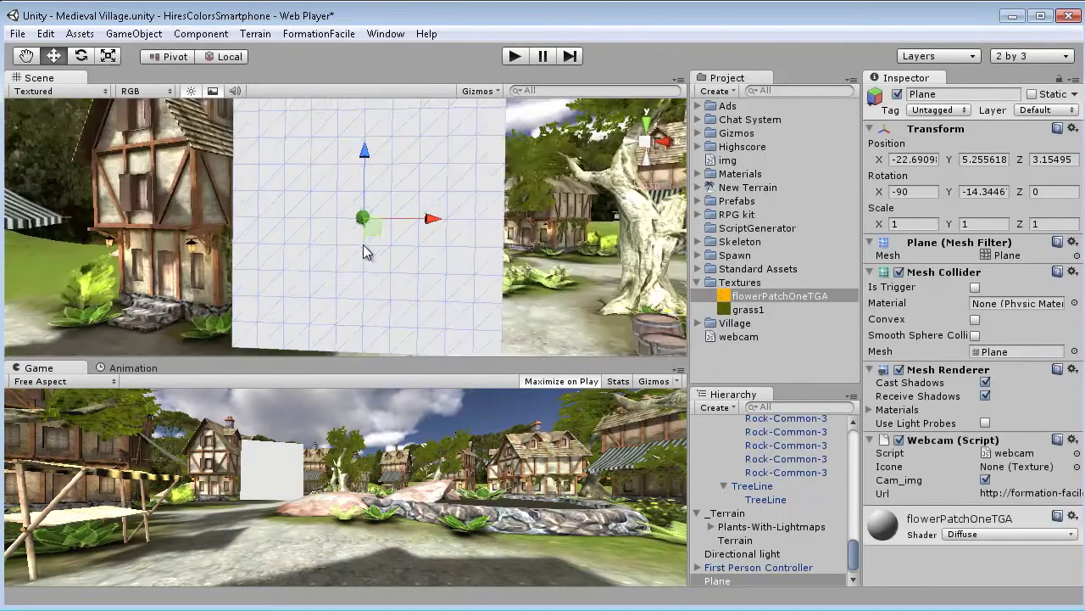
{"action": "scroll", "coordinate": [366, 252], "scroll_direction": "up", "scroll_amount": 10}
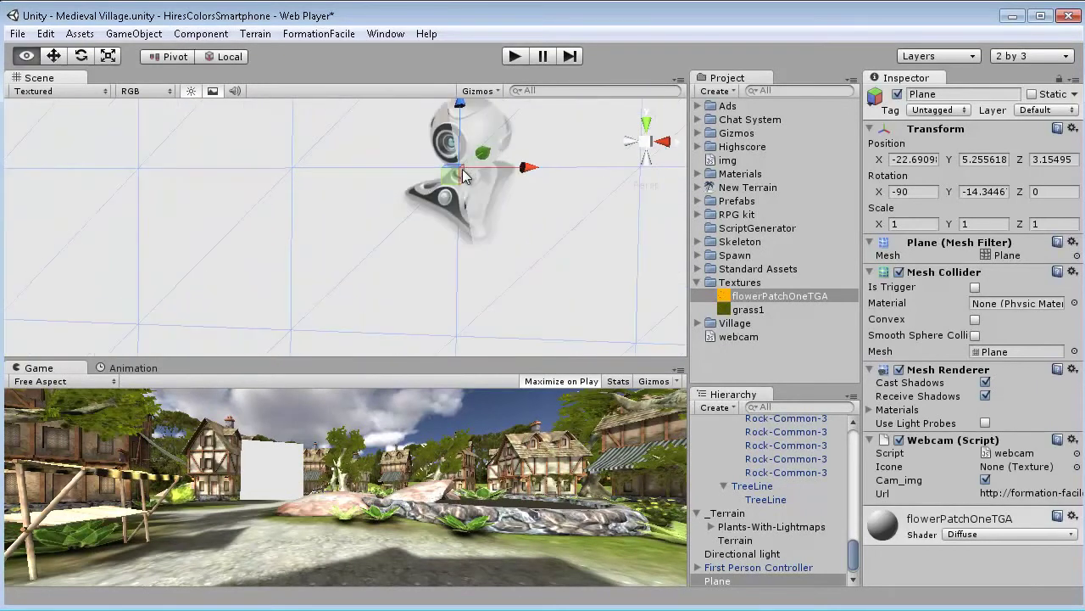
{"action": "left_click_drag", "start_coordinate": [461, 176], "coordinate": [447, 203], "text": "alt"}
{"action": "left_click_drag", "start_coordinate": [426, 277], "coordinate": [383, 257], "text": "alt"}
{"action": "key", "text": "f"}
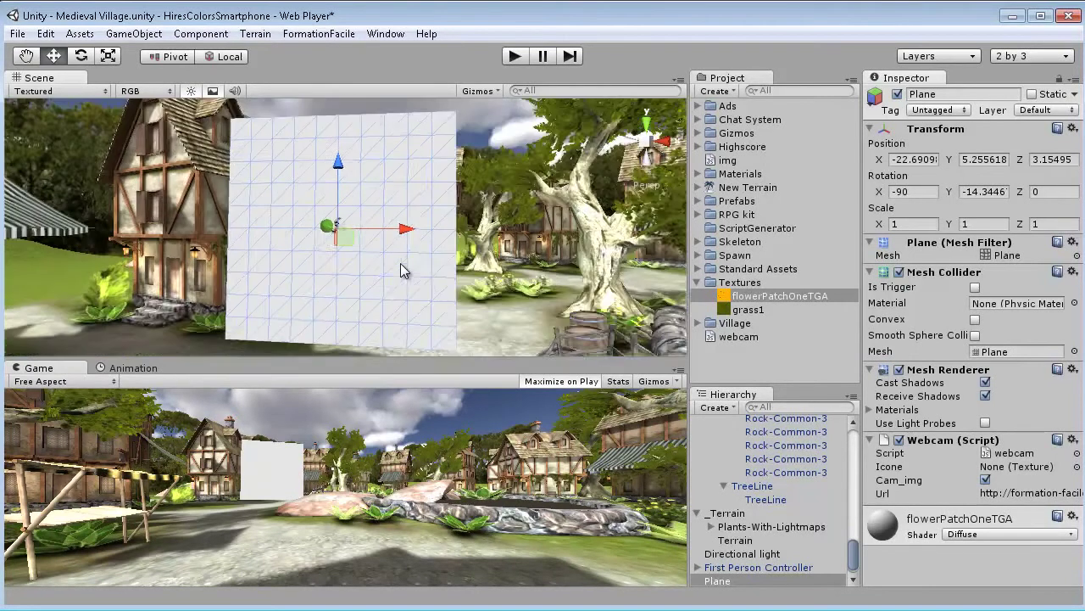
{"action": "key", "text": "w"}
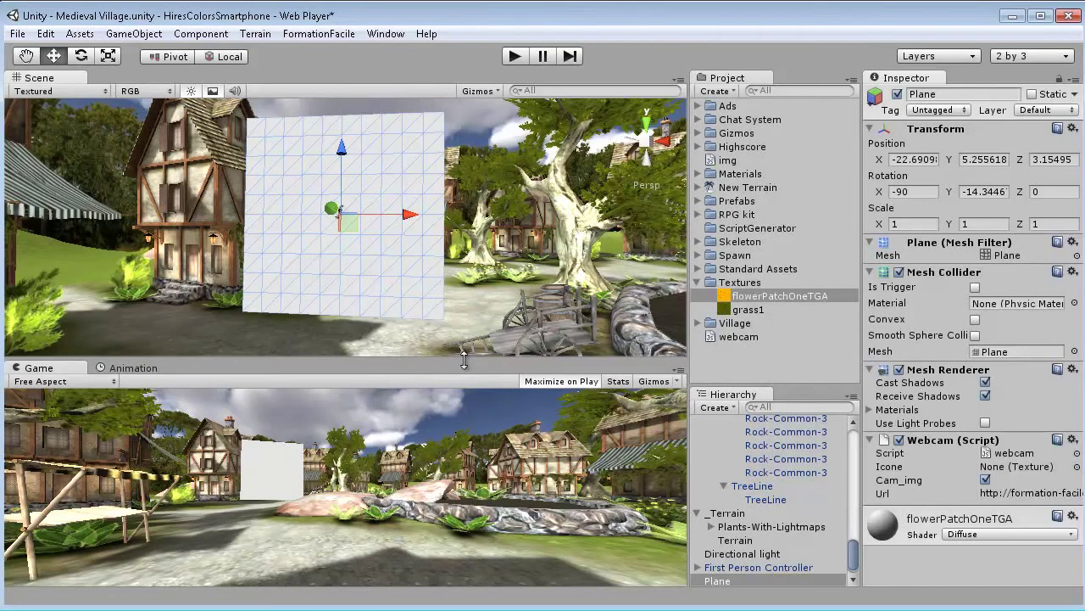
Enlarge the Game view slightly and run the scene with Maximize on Play off, allowing webcam access.
{"action": "left_click_drag", "start_coordinate": [466, 359], "coordinate": [477, 336]}
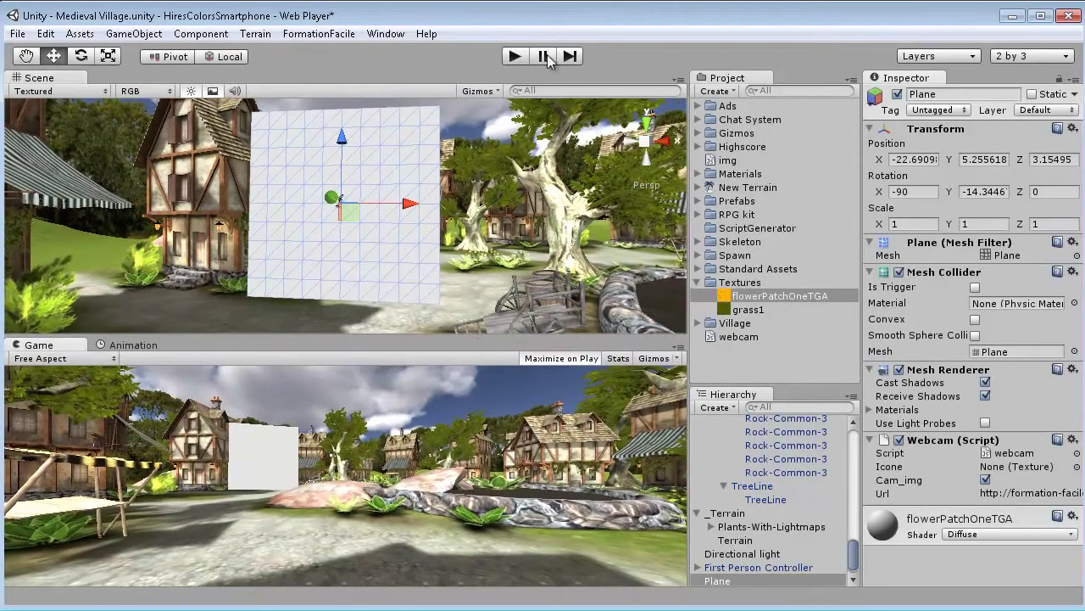
{"action": "left_click", "coordinate": [516, 56]}
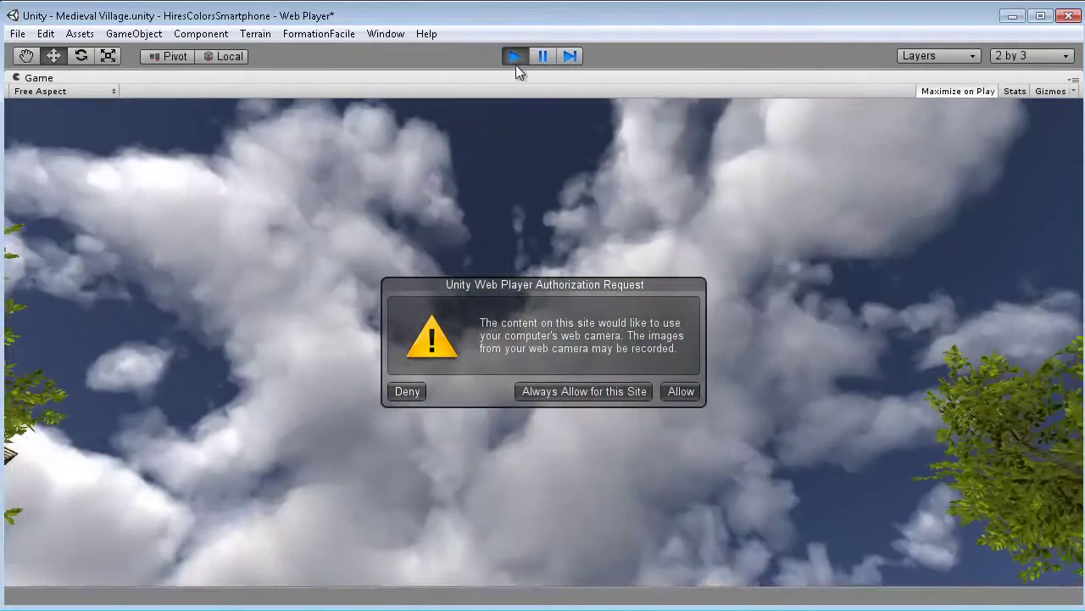
{"action": "left_click", "coordinate": [515, 58]}
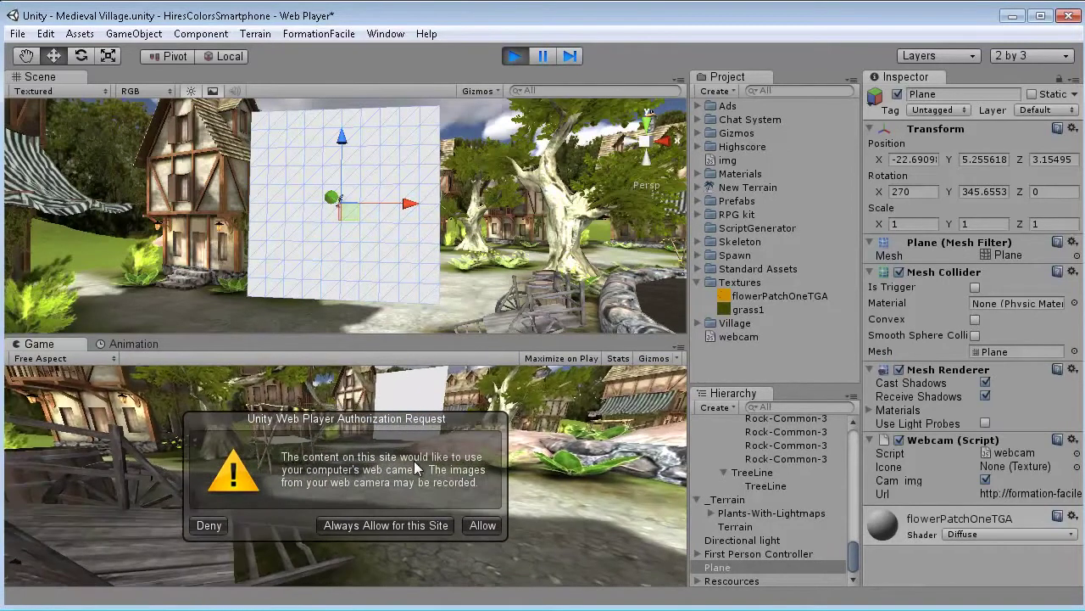
{"action": "left_click", "coordinate": [482, 525]}
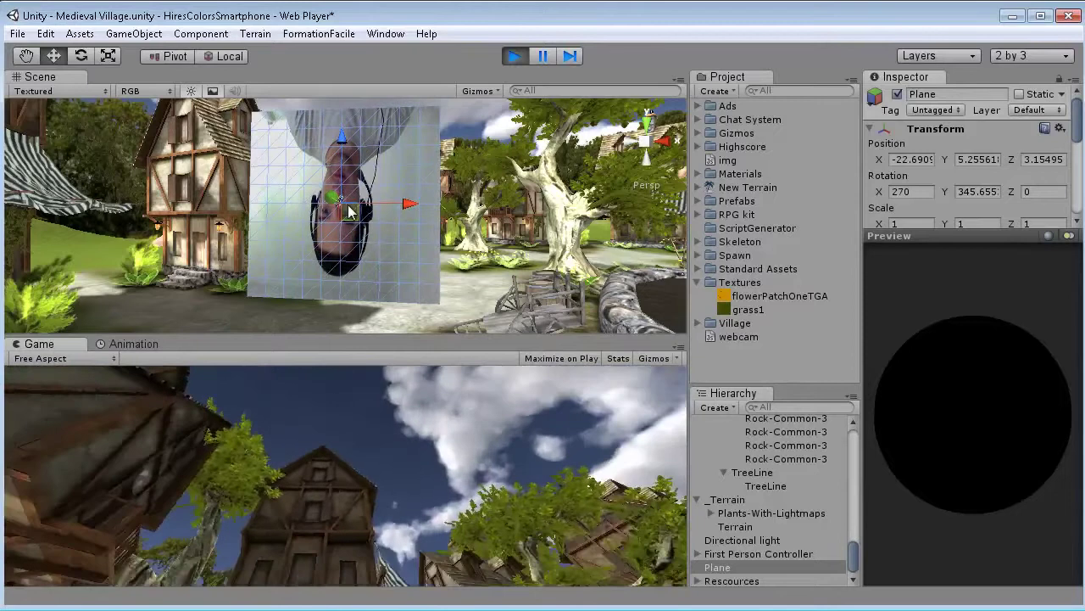
Rotate the plane during play to about X 79.79, Y 350.93, Z 184.78 so the webcam image stands upright.
{"action": "left_click", "coordinate": [81, 56]}
{"action": "left_click_drag", "start_coordinate": [360, 273], "coordinate": [372, 197]}
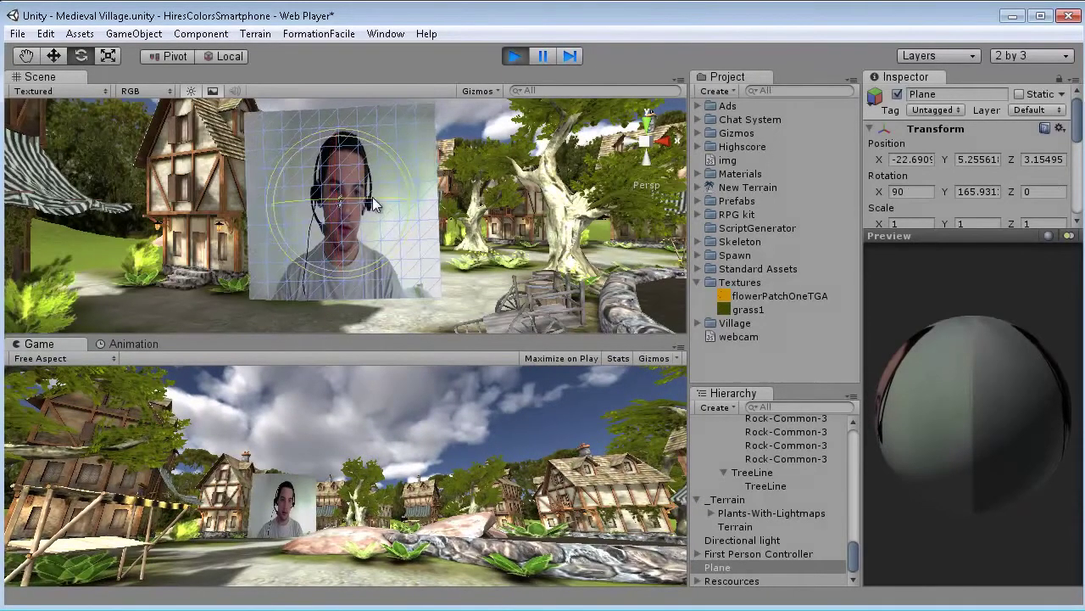
{"action": "left_click_drag", "start_coordinate": [337, 154], "coordinate": [369, 257]}
{"action": "left_click", "coordinate": [407, 319]}
{"action": "scroll", "coordinate": [390, 259], "scroll_direction": "up", "scroll_amount": 5}
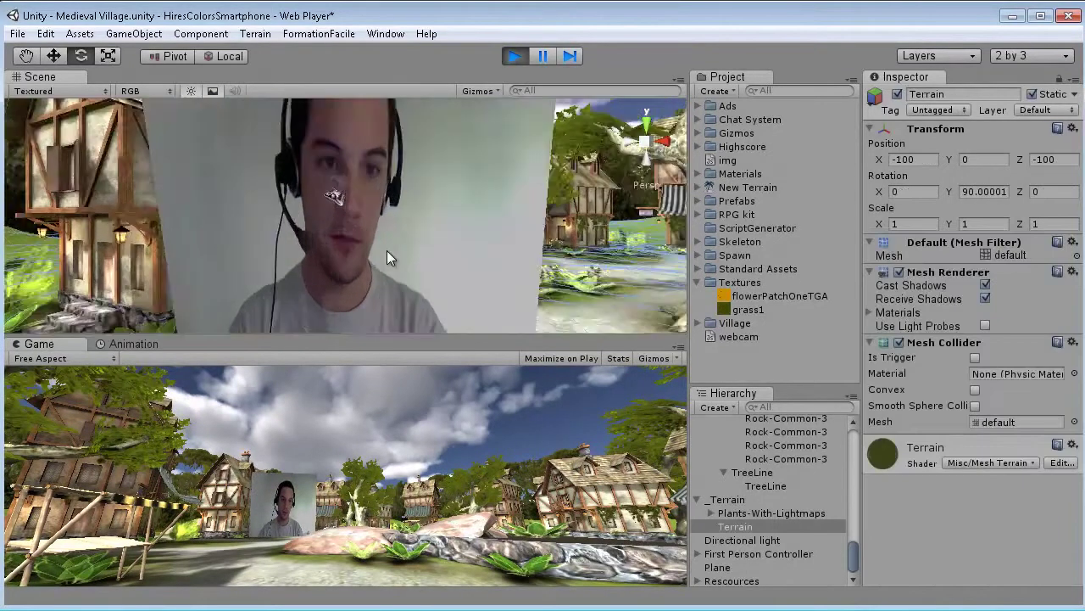
{"action": "scroll", "coordinate": [385, 241], "scroll_direction": "down", "scroll_amount": 4}
{"action": "scroll", "coordinate": [385, 240], "scroll_direction": "down", "scroll_amount": 1}
{"action": "left_click", "coordinate": [383, 226]}
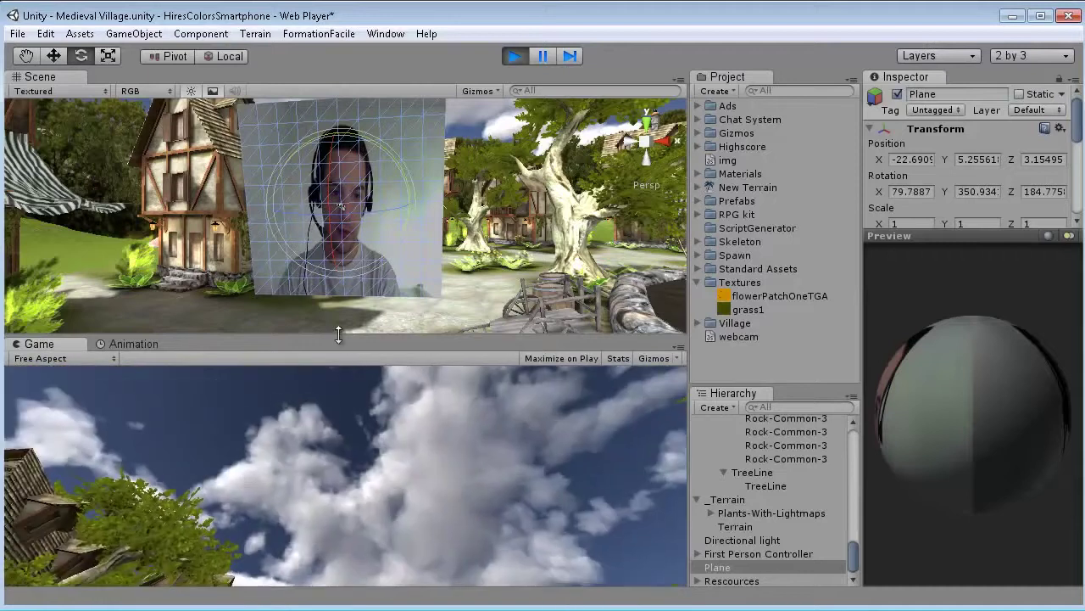
Enlarge the Game view and walk the character around the plane to examine the live webcam image.
{"action": "left_click_drag", "start_coordinate": [340, 337], "coordinate": [339, 248]}
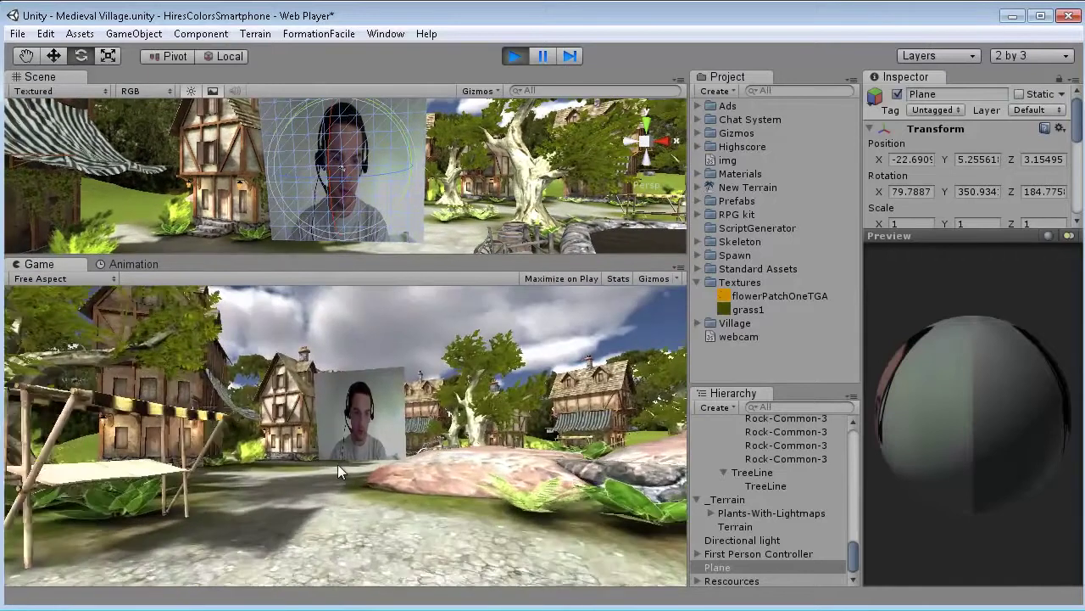
{"action": "key", "text": "w"}
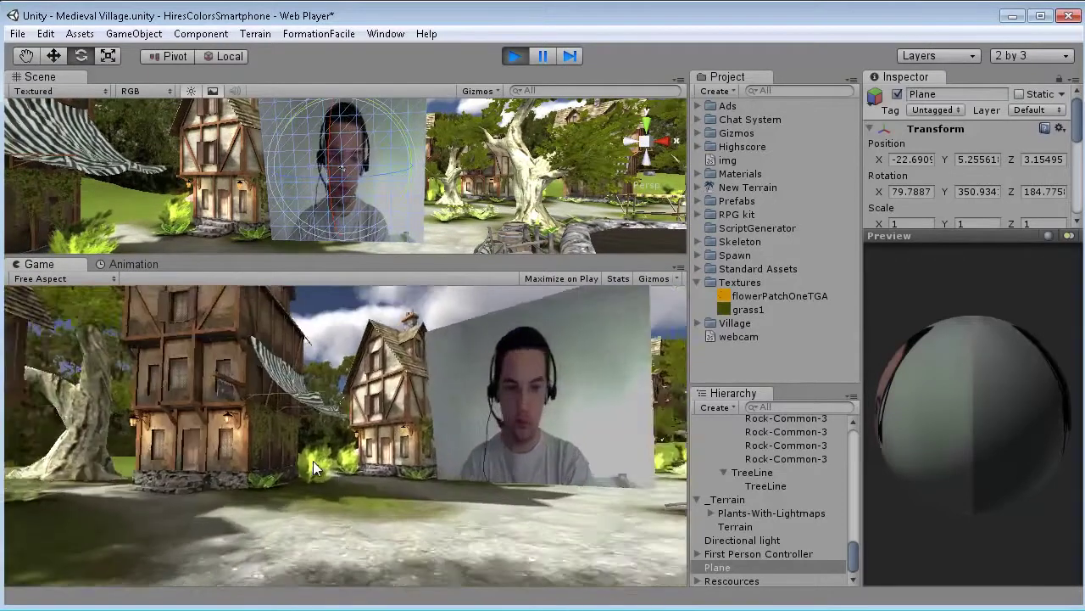
{"action": "key", "text": "w"}
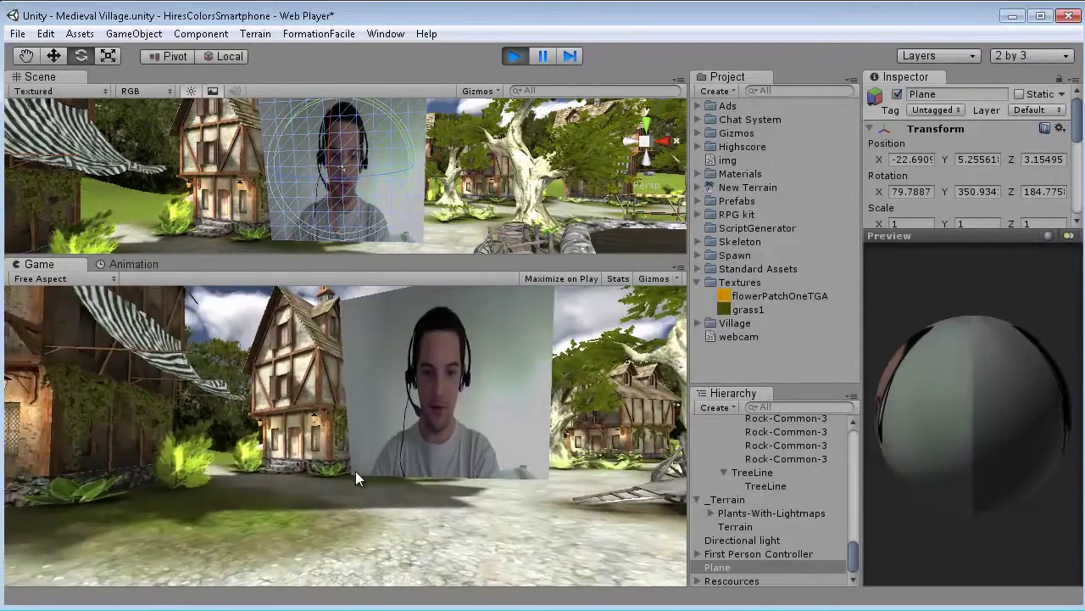
{"action": "key", "text": "w"}
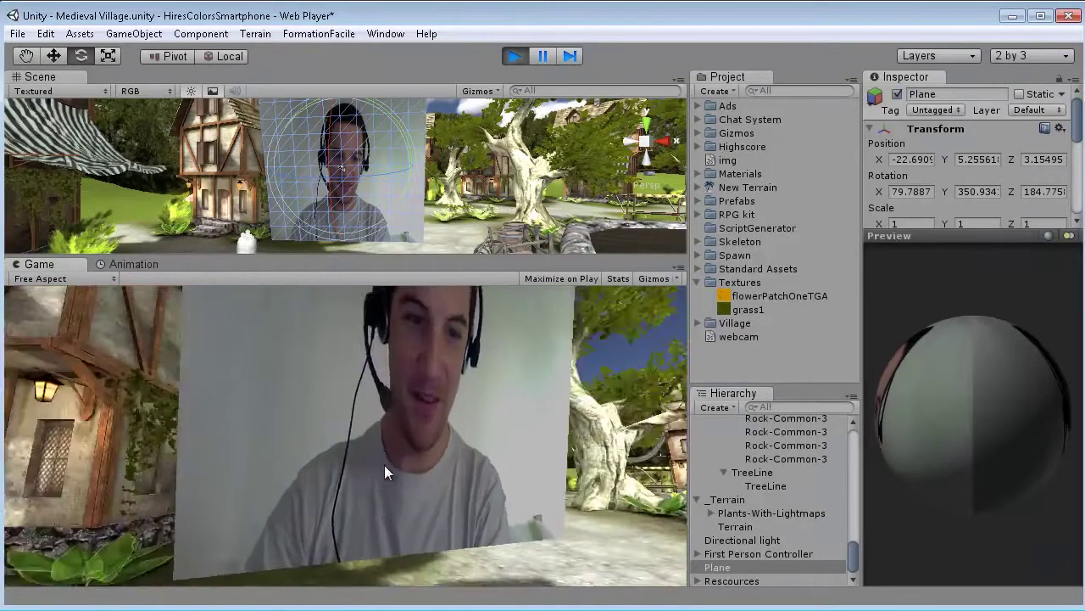
{"action": "key", "text": "w"}
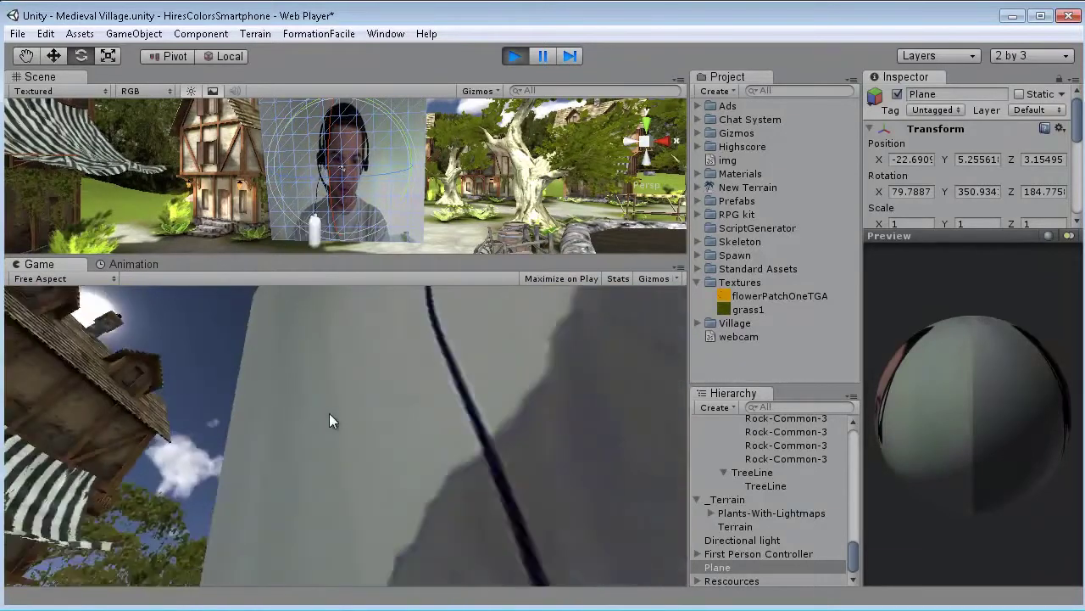
{"action": "key", "text": "d"}
{"action": "key", "text": "s"}
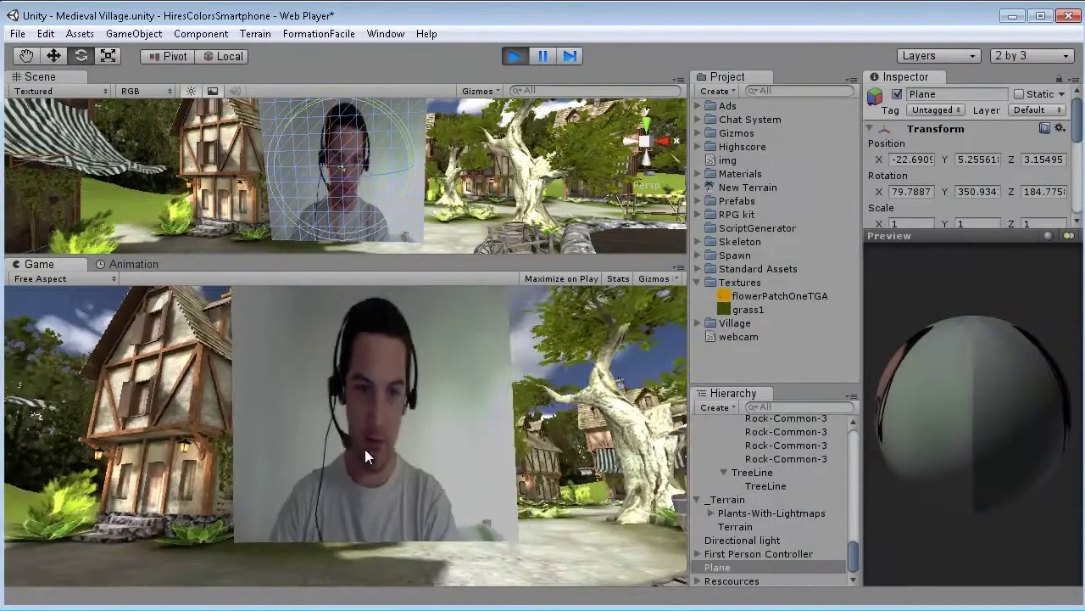
{"action": "key", "text": "s"}
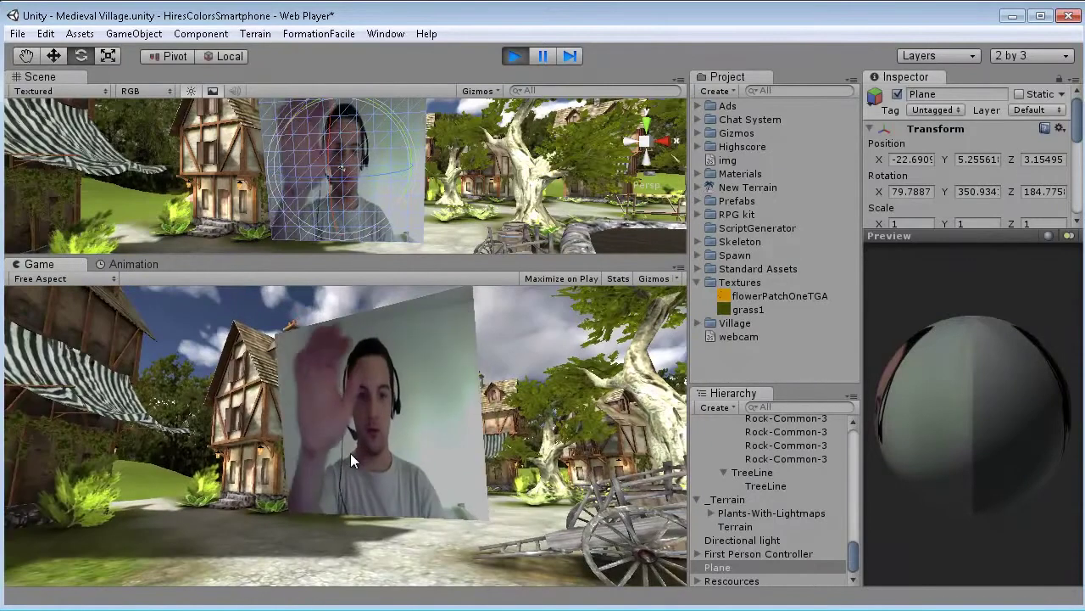
{"action": "key", "text": "a"}
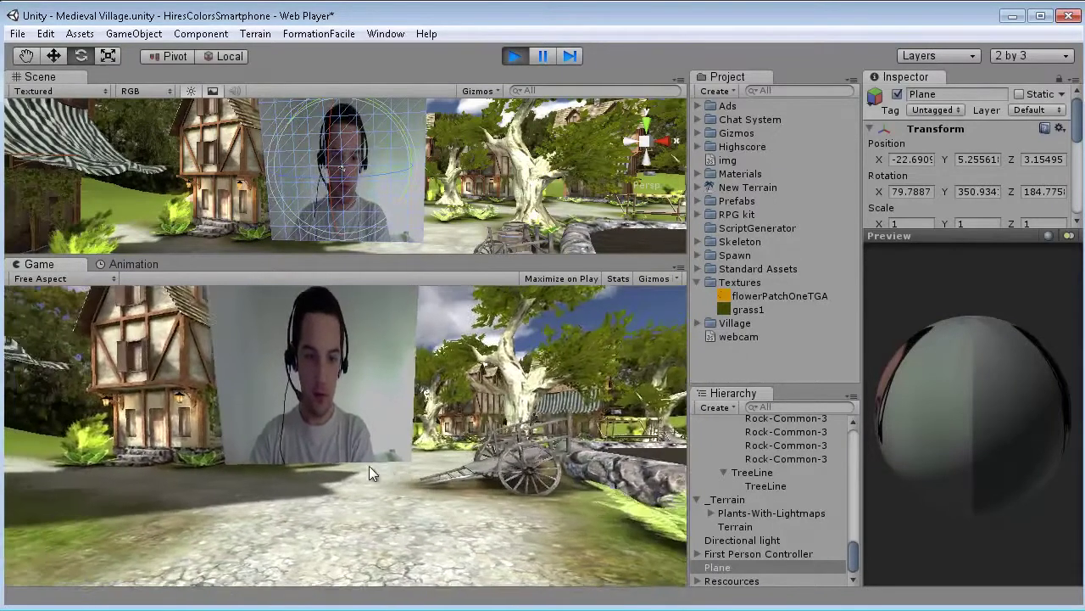
{"action": "key", "text": "a"}
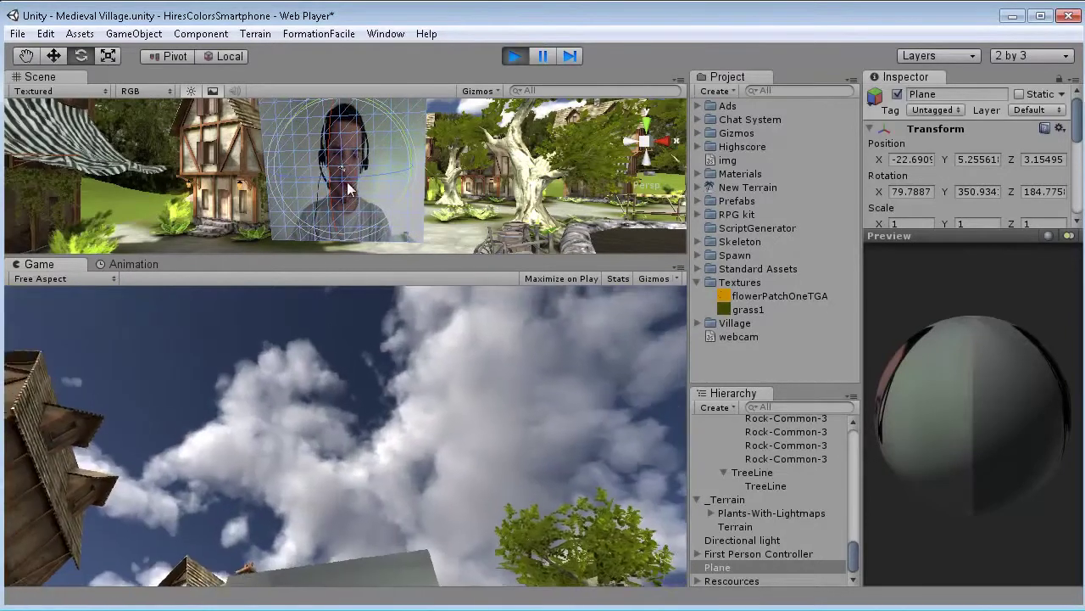
Turn the plane to about Z 178.45 in an enlarged Scene view and stop play mode.
{"action": "left_click_drag", "start_coordinate": [397, 254], "coordinate": [395, 401]}
{"action": "left_click_drag", "start_coordinate": [493, 218], "coordinate": [449, 183]}
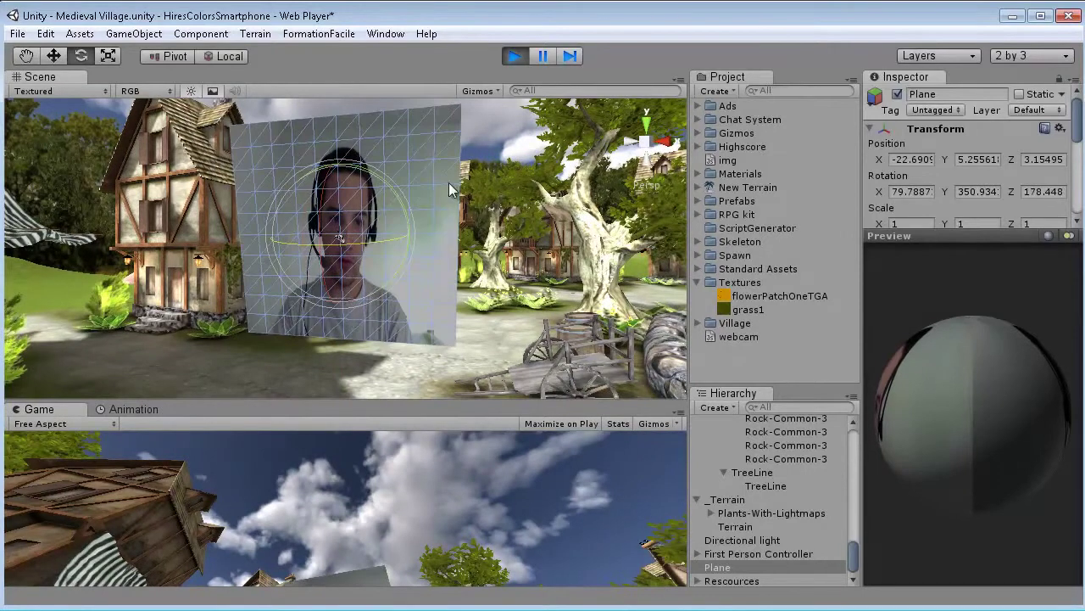
{"action": "left_click", "coordinate": [526, 55]}
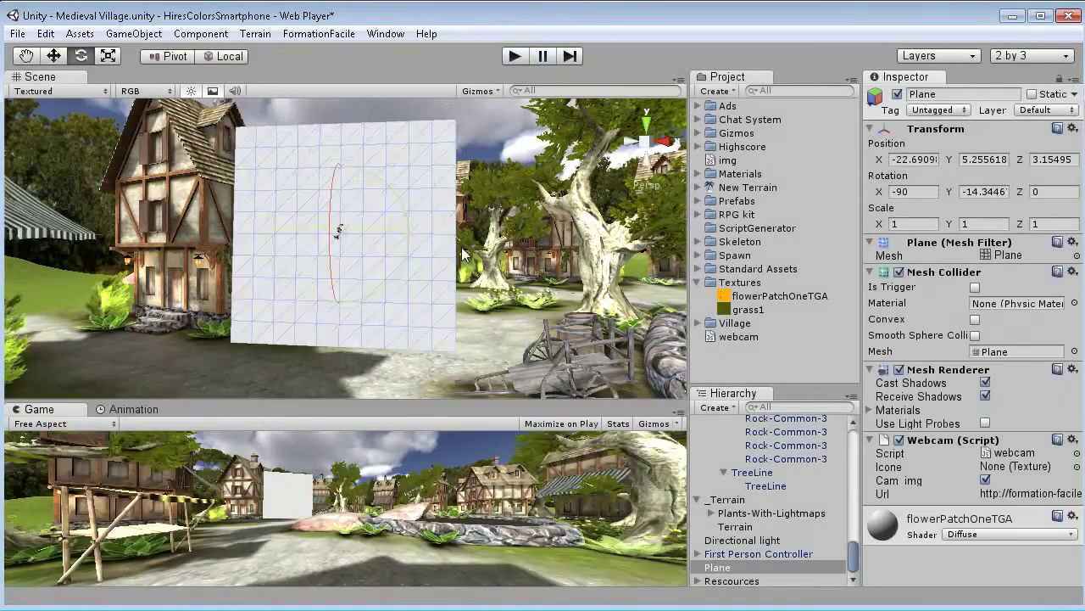
Add a cube near the plane, raise it to about Y 1.19 and scale it uniformly to about 20.83.
{"action": "right_click_drag", "start_coordinate": [452, 238], "coordinate": [299, 201]}
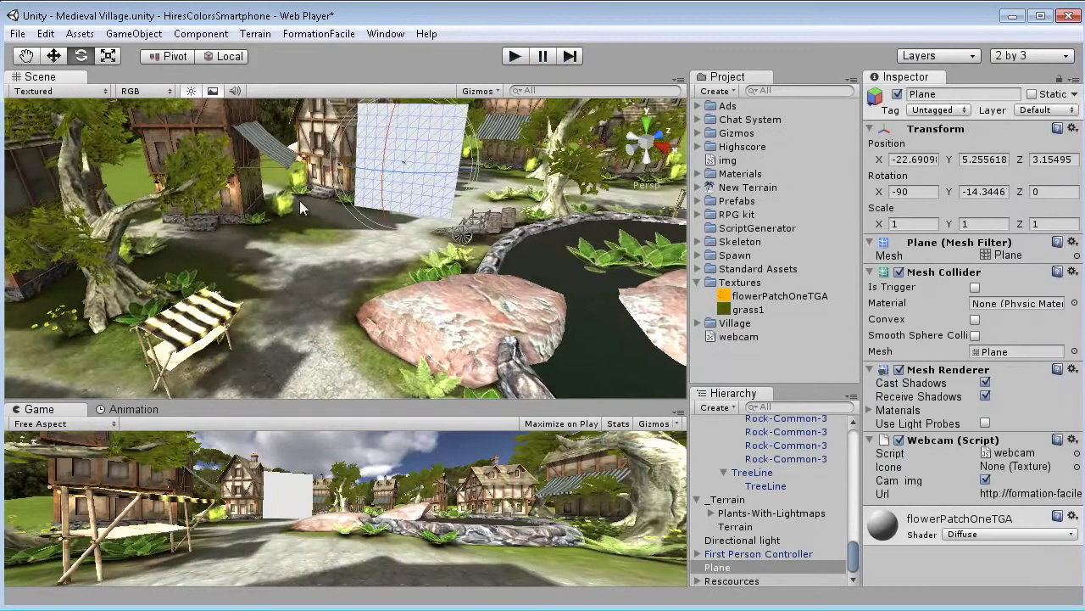
{"action": "left_click", "coordinate": [109, 34]}
{"action": "mouse_move", "coordinate": [68, 71]}
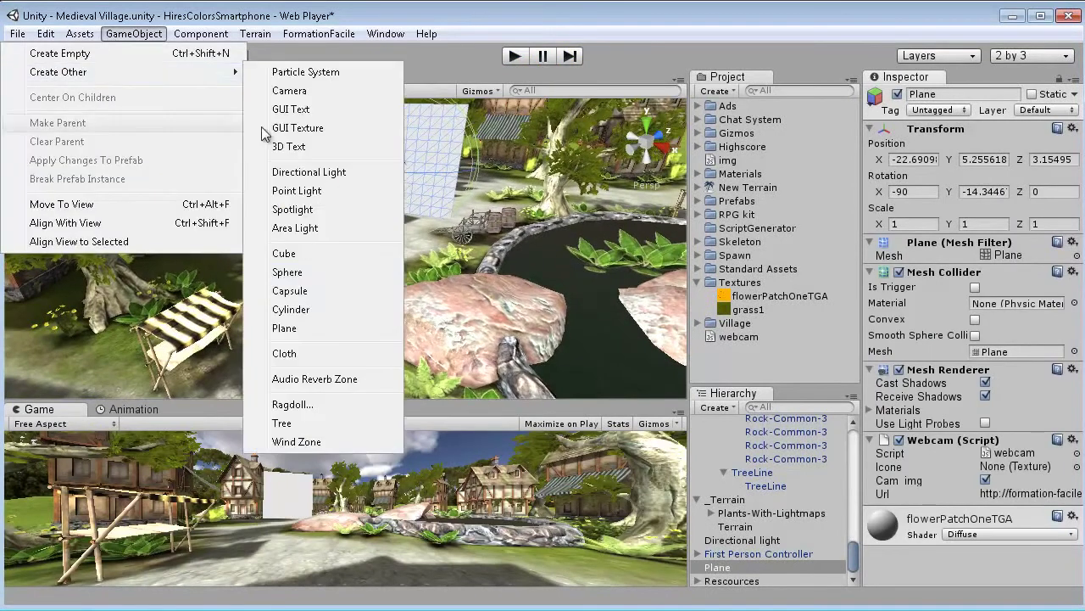
{"action": "left_click", "coordinate": [311, 253]}
{"action": "left_click", "coordinate": [58, 57]}
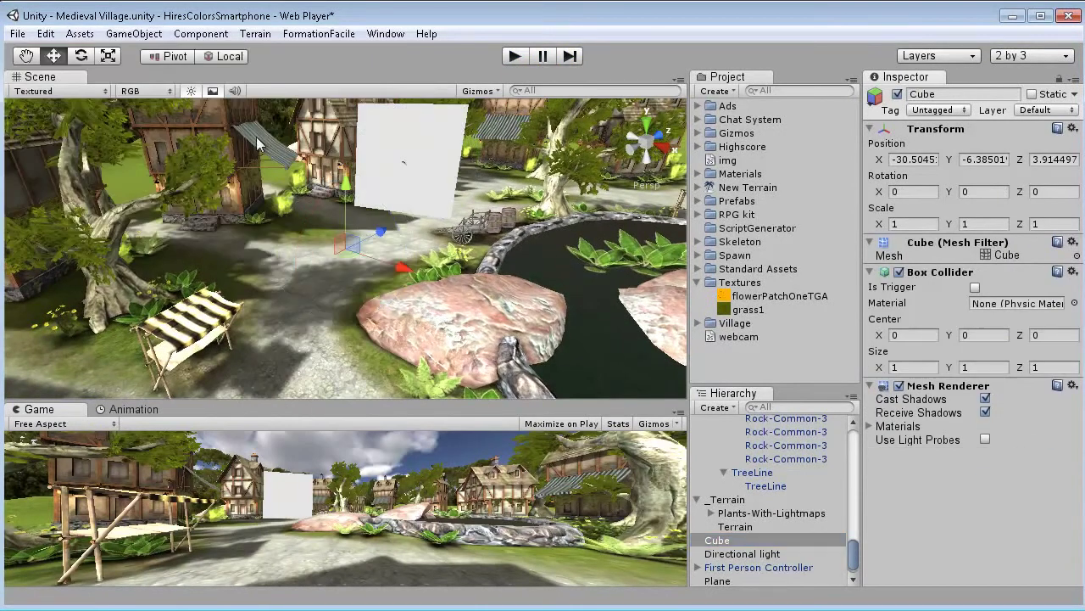
{"action": "left_click_drag", "start_coordinate": [348, 201], "coordinate": [312, 131]}
{"action": "key", "text": "r"}
Move the cube above the village to about X -22.57, Y 16.08, Z -1.55.
{"action": "left_click", "coordinate": [53, 56]}
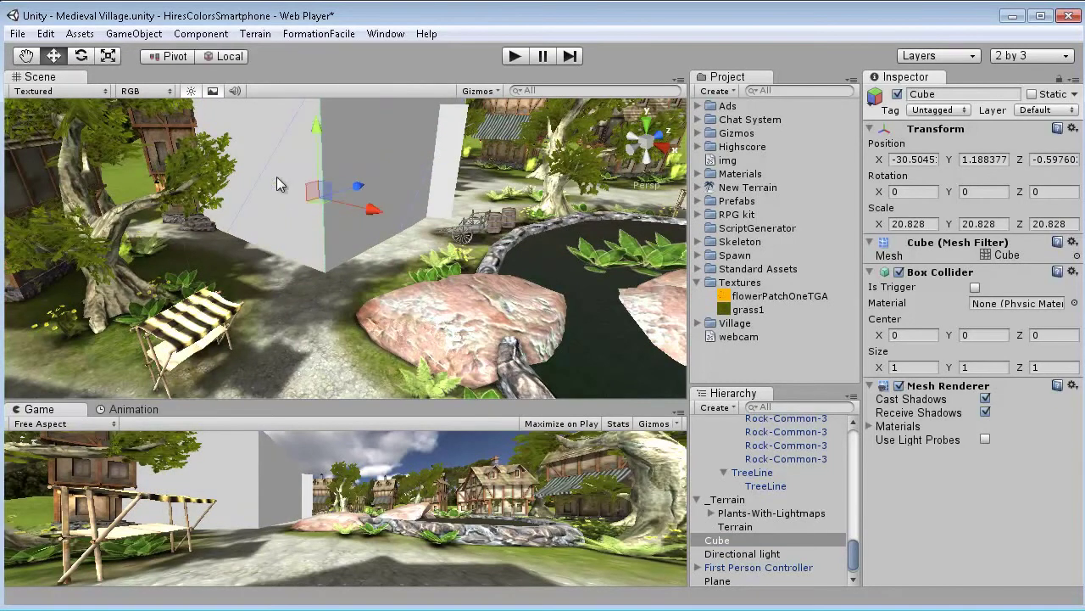
{"action": "mouse_move", "coordinate": [375, 209]}
{"action": "left_mouse_down"}
{"action": "mouse_move", "coordinate": [414, 225]}
{"action": "mouse_move", "coordinate": [384, 226]}
{"action": "left_mouse_up"}
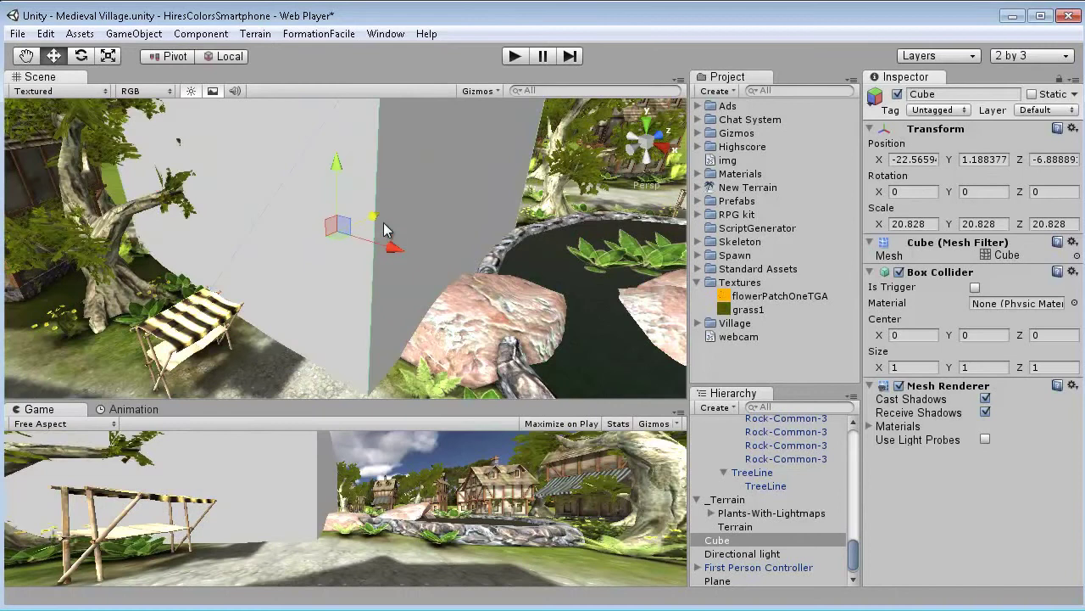
{"action": "scroll", "coordinate": [382, 225], "scroll_direction": "down", "scroll_amount": 6}
{"action": "left_click_drag", "start_coordinate": [342, 173], "coordinate": [343, 54]}
{"action": "middle_click_drag", "start_coordinate": [354, 124], "coordinate": [341, 294]}
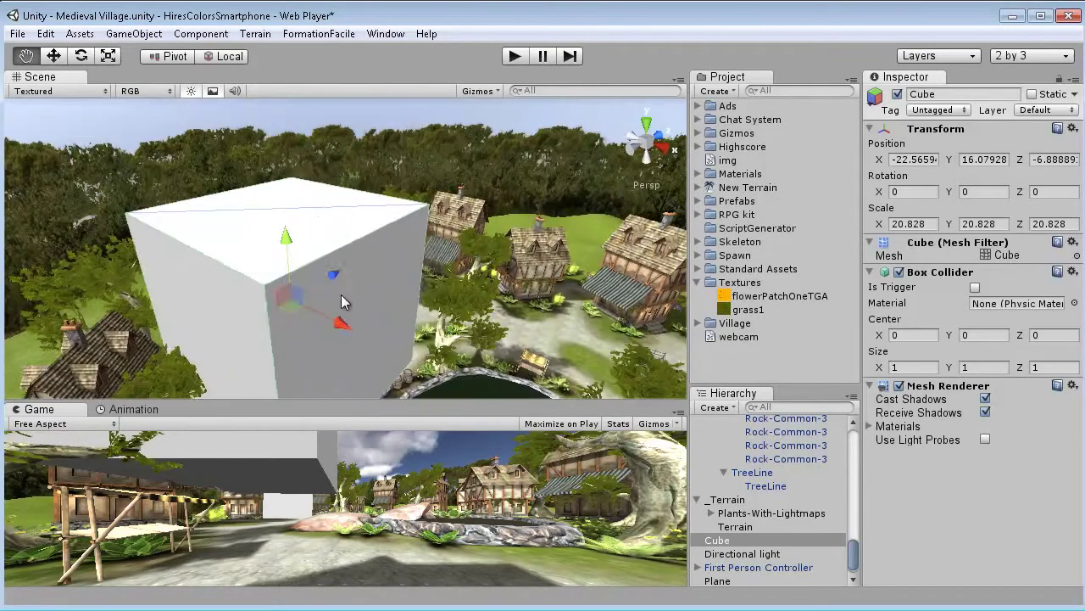
{"action": "left_click_drag", "start_coordinate": [337, 271], "coordinate": [346, 236]}
Attach the FormationFacile WebCam component to the cube and run the scene with webcam access allowed.
{"action": "left_click", "coordinate": [201, 34]}
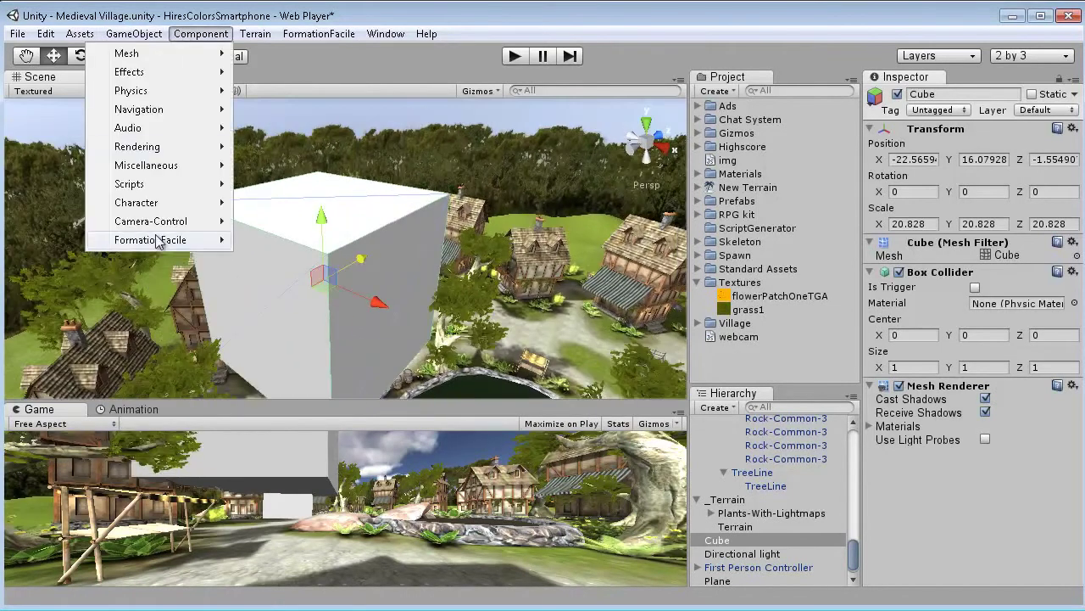
{"action": "mouse_move", "coordinate": [176, 243]}
{"action": "left_click", "coordinate": [279, 239]}
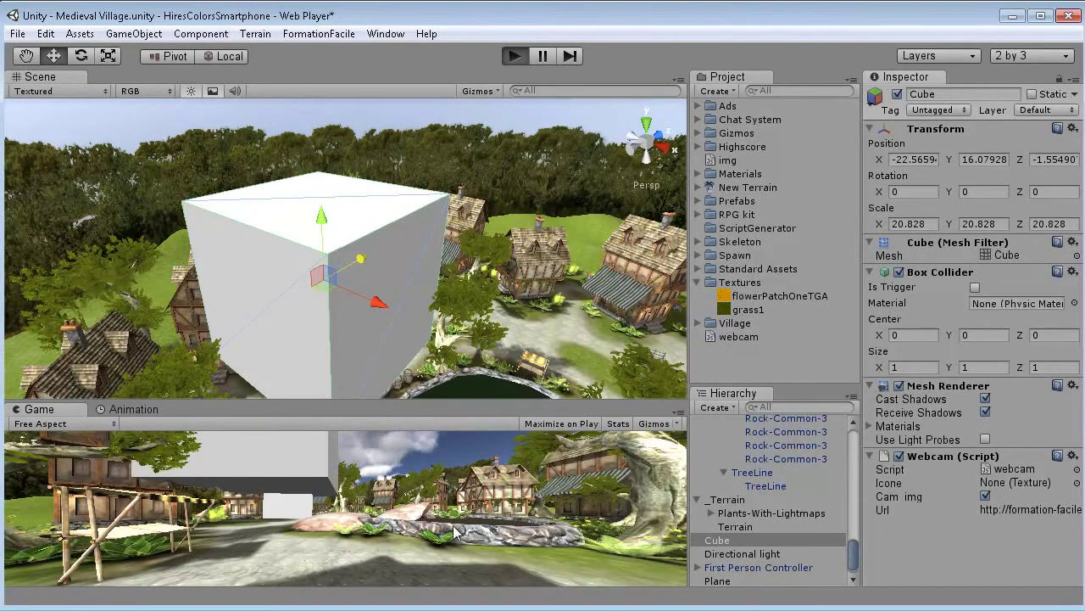
{"action": "key", "text": "ctrl+p"}
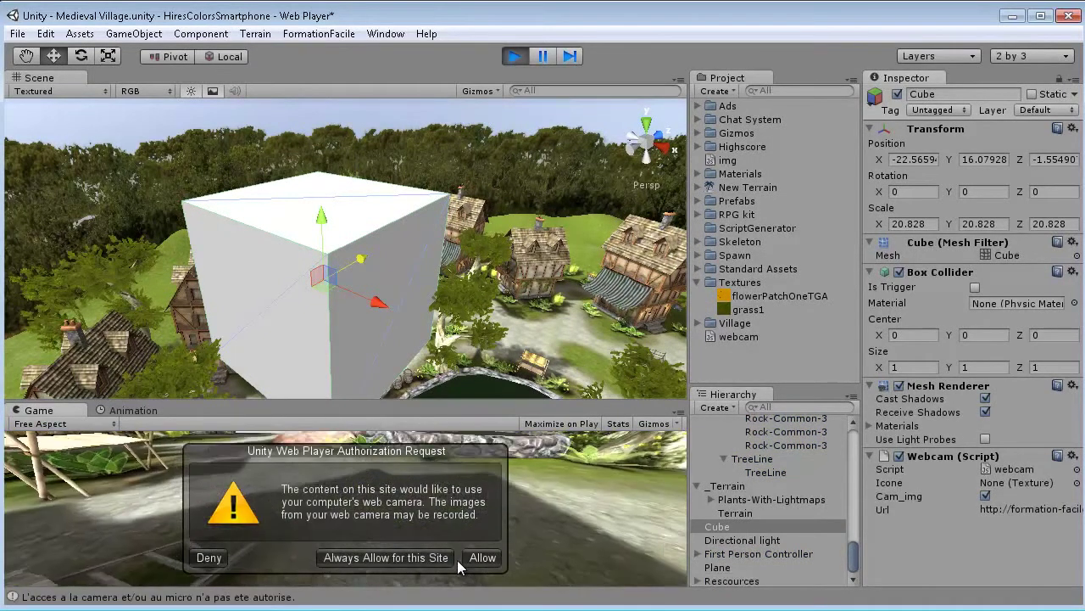
{"action": "left_click", "coordinate": [437, 560]}
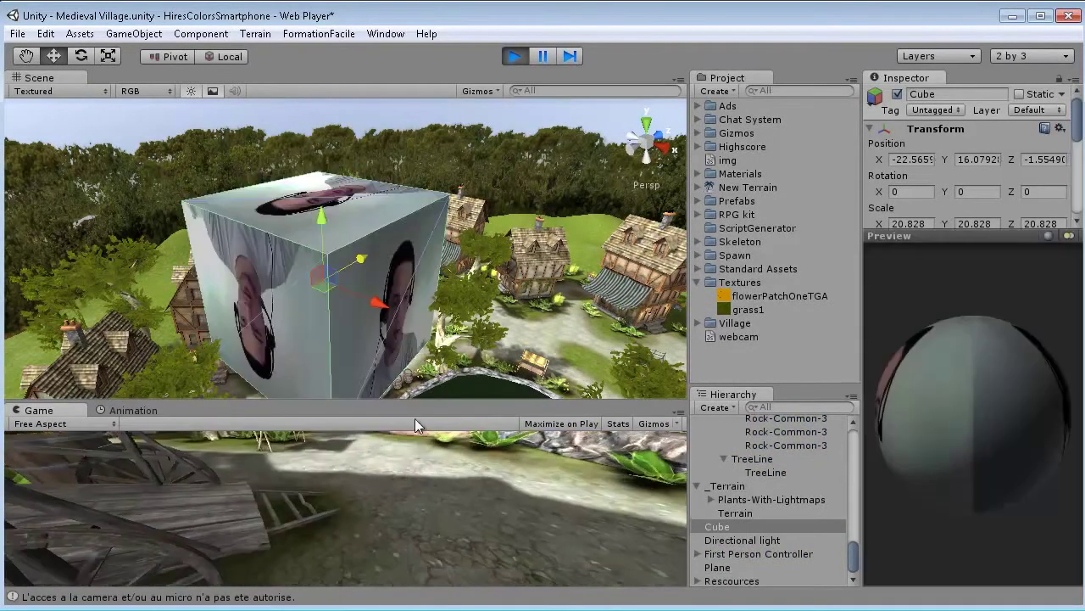
Rotate the cube in the running scene to about X 15.12, Y 169.58, Z 282.07.
{"action": "right_click_drag", "start_coordinate": [425, 320], "coordinate": [410, 369]}
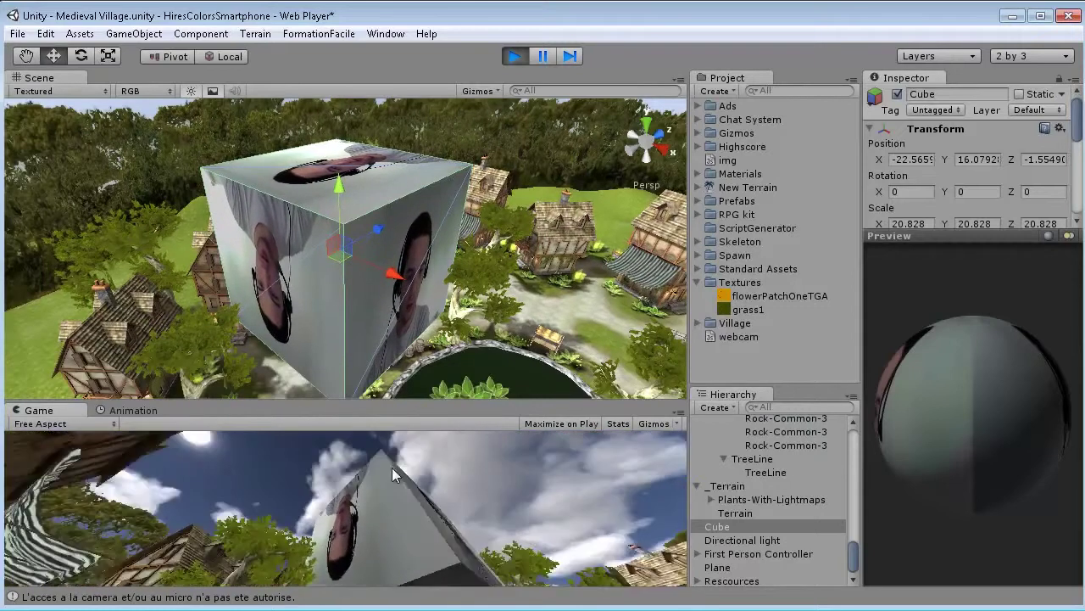
{"action": "key", "text": "e"}
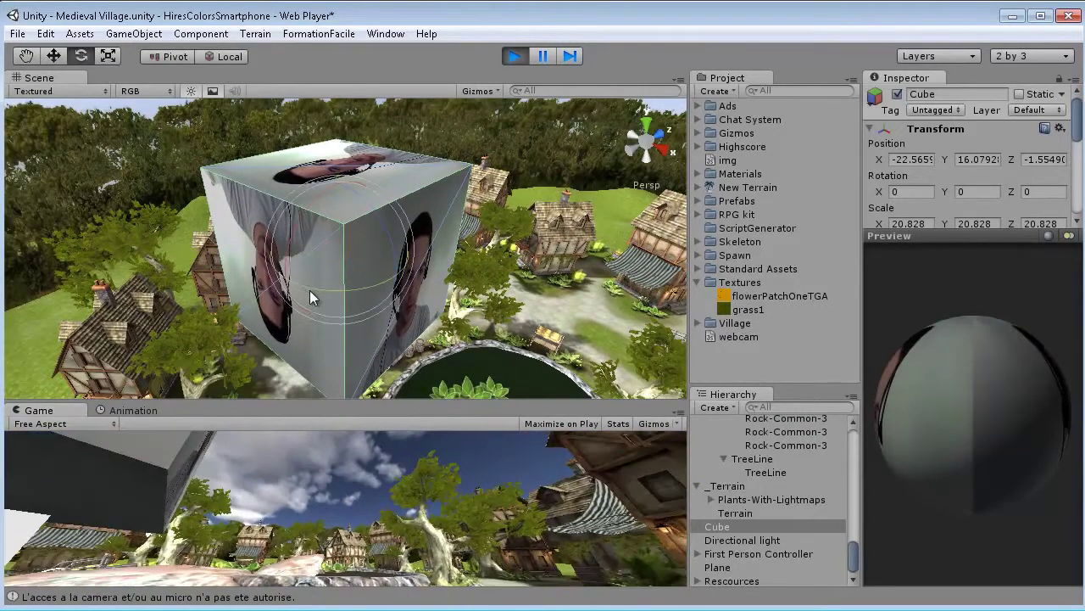
{"action": "left_click_drag", "start_coordinate": [310, 297], "coordinate": [217, 144]}
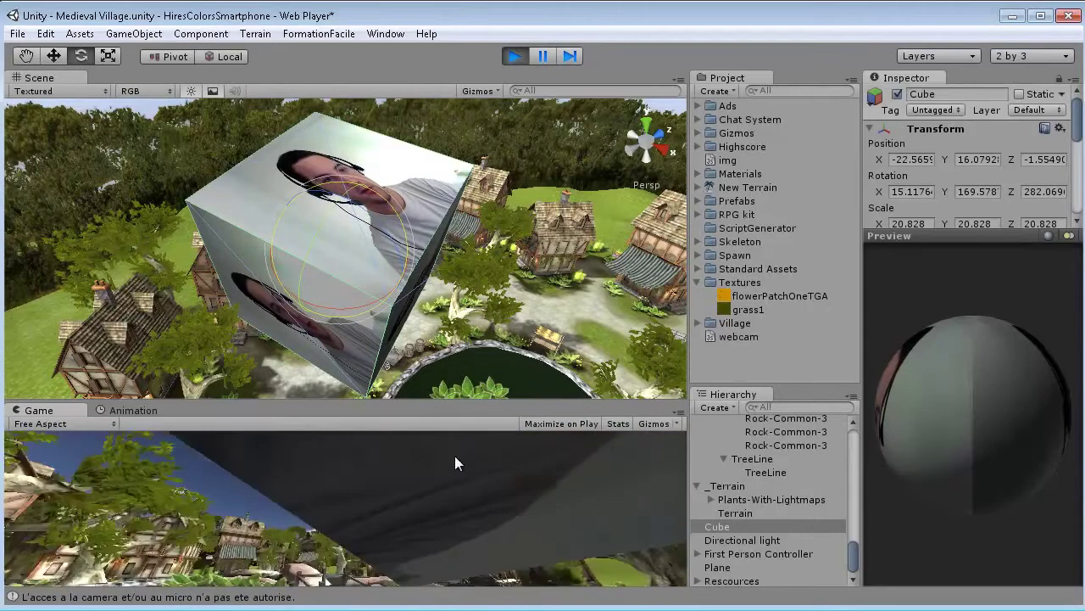
Stop the running scene and delete the cube.
{"action": "key", "text": "ctrl+p"}
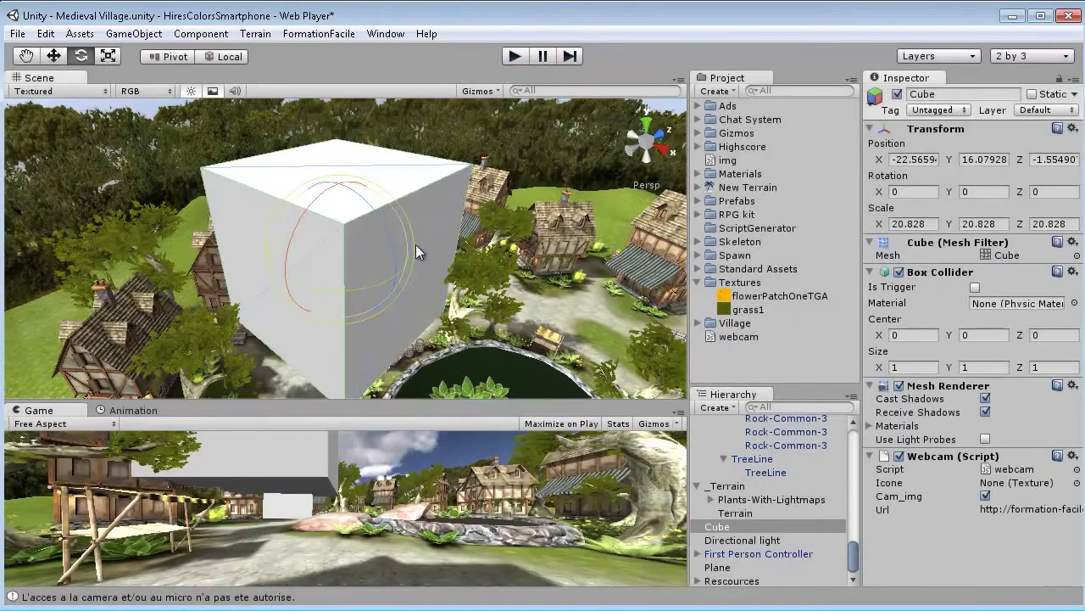
{"action": "key", "text": "Delete"}
Attach the FormationFacile WebCam component to the rock on the pond's edge and run the scene with webcam access allowed.
{"action": "left_click_drag", "start_coordinate": [415, 252], "coordinate": [448, 410], "text": "alt"}
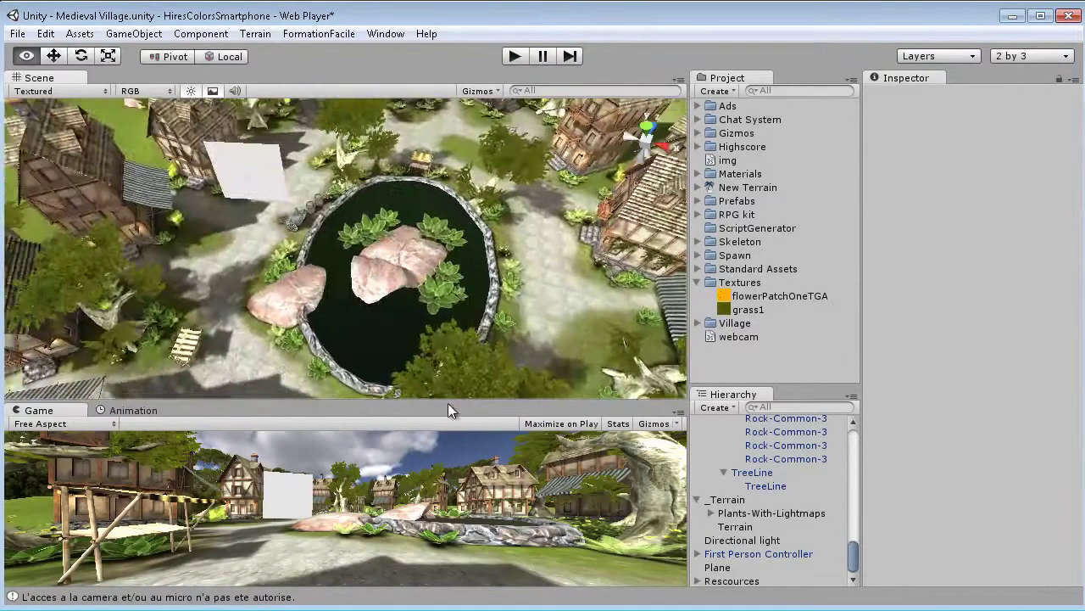
{"action": "scroll", "coordinate": [334, 327], "scroll_direction": "up", "scroll_amount": 10}
{"action": "middle_click_drag", "start_coordinate": [334, 329], "coordinate": [342, 231]}
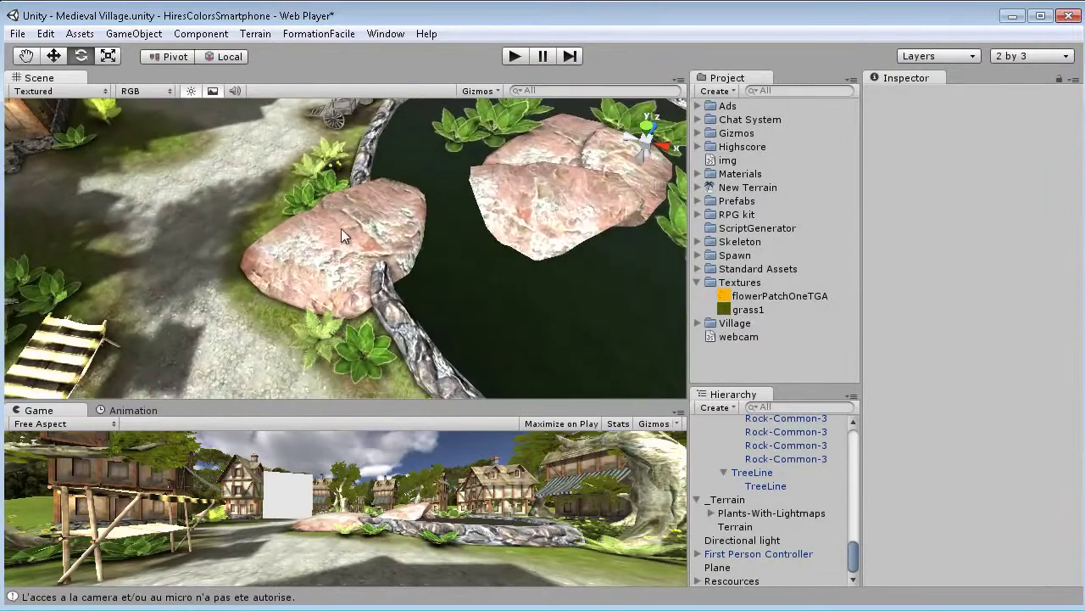
{"action": "left_click", "coordinate": [347, 239]}
{"action": "left_click", "coordinate": [200, 34]}
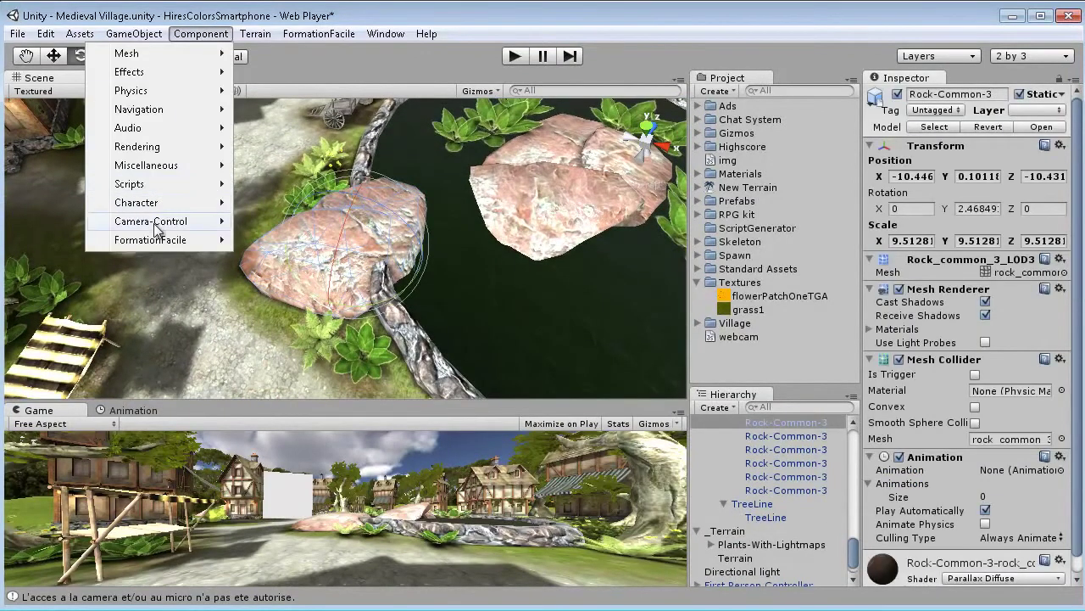
{"action": "mouse_move", "coordinate": [182, 246]}
{"action": "left_click", "coordinate": [267, 241]}
{"action": "left_click", "coordinate": [517, 57]}
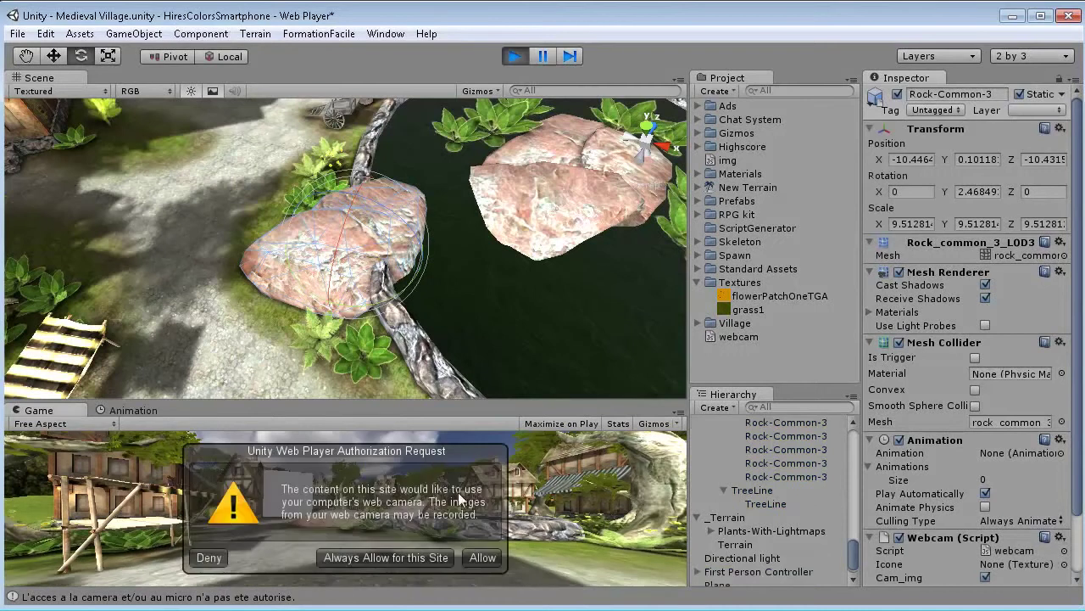
{"action": "left_click", "coordinate": [450, 553]}
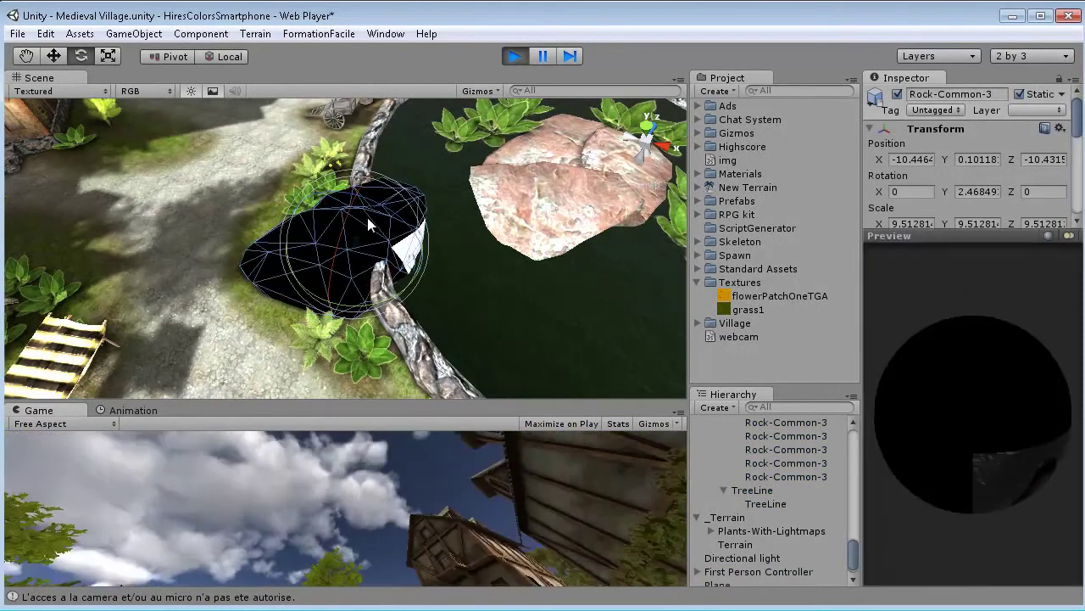
In the running scene, rotate the rock to about X 344.84, Y 39.12, Z 141.47 and move it to about X -12.03, Y 5.74, Z -12.12.
{"action": "left_click_drag", "start_coordinate": [367, 217], "coordinate": [202, 58]}
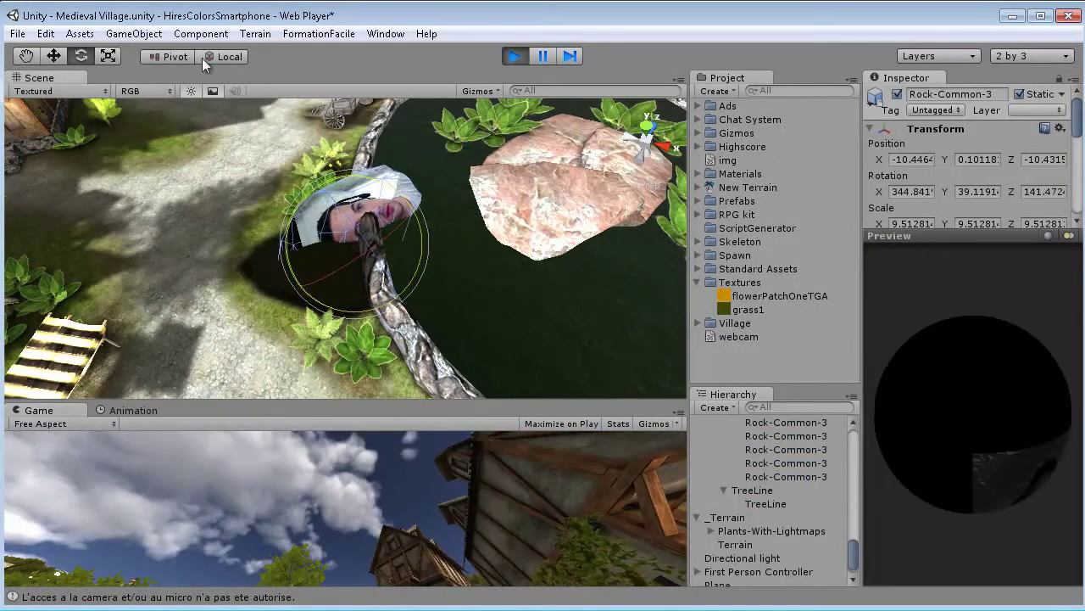
{"action": "left_click", "coordinate": [56, 55]}
{"action": "left_click_drag", "start_coordinate": [337, 243], "coordinate": [244, 141]}
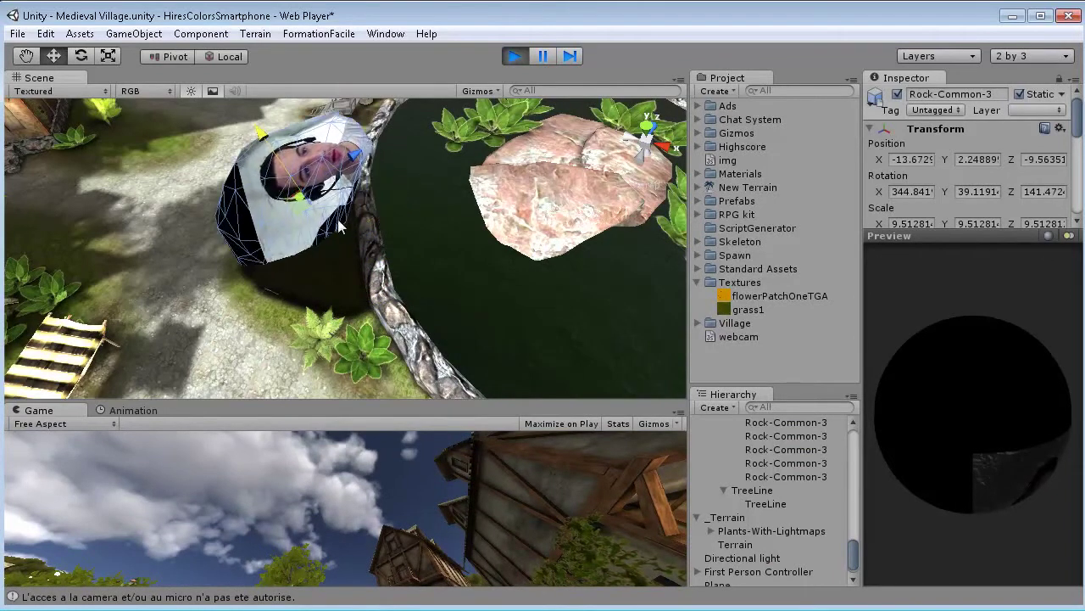
{"action": "left_click_drag", "start_coordinate": [338, 249], "coordinate": [252, 143], "text": "alt"}
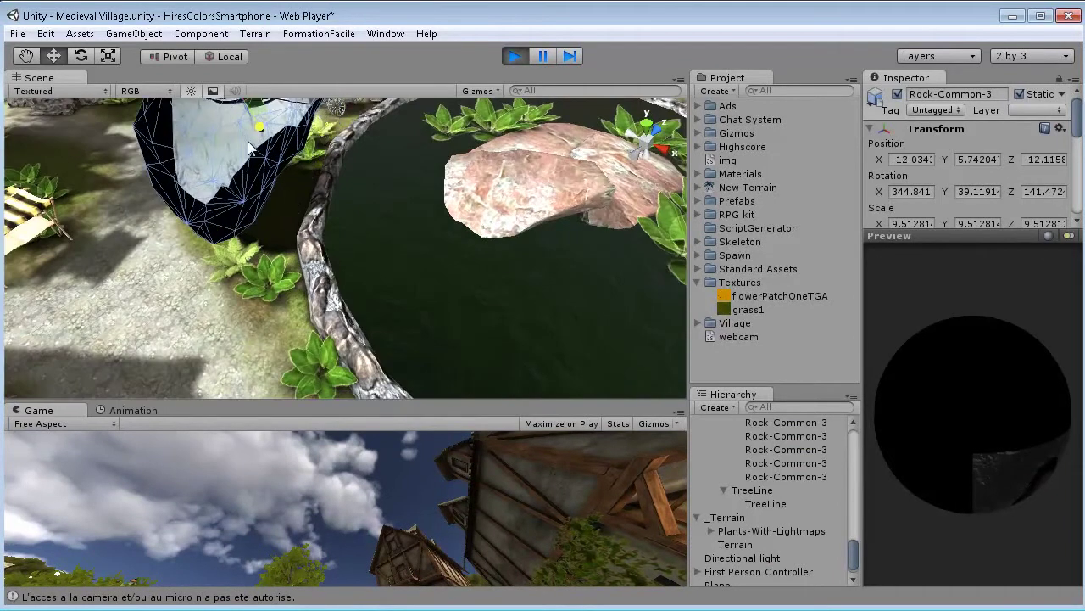
Rotate the raised rock to about X 27.87, Y 96.82, Z 135.74 so the webcam image faces the view upright.
{"action": "middle_click_drag", "start_coordinate": [259, 136], "coordinate": [359, 270]}
{"action": "scroll", "coordinate": [424, 302], "scroll_direction": "up", "scroll_amount": 4}
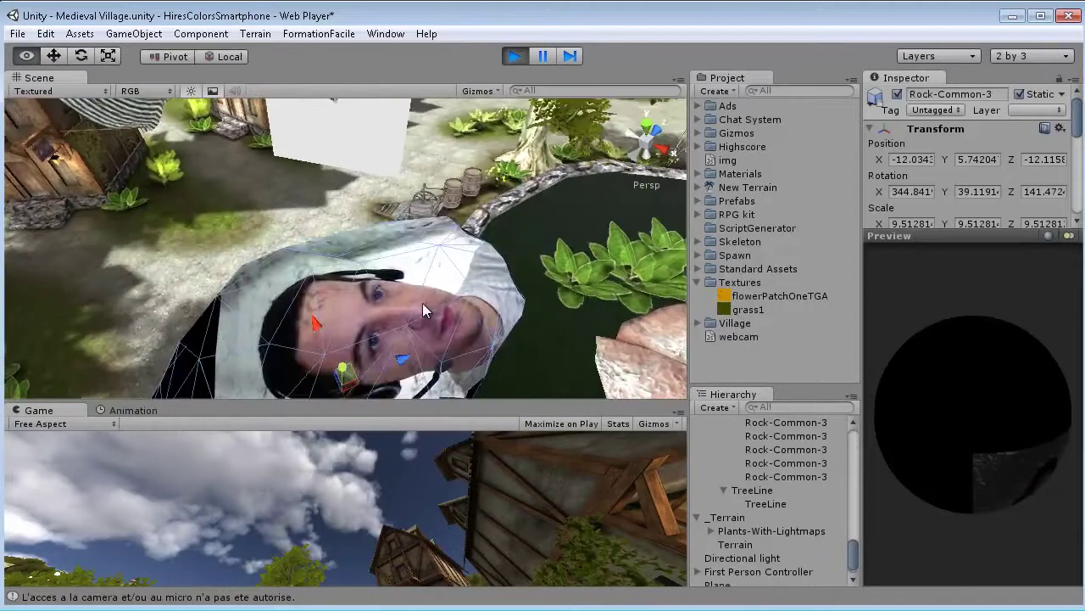
{"action": "middle_click_drag", "start_coordinate": [422, 303], "coordinate": [401, 206]}
{"action": "key", "text": "e"}
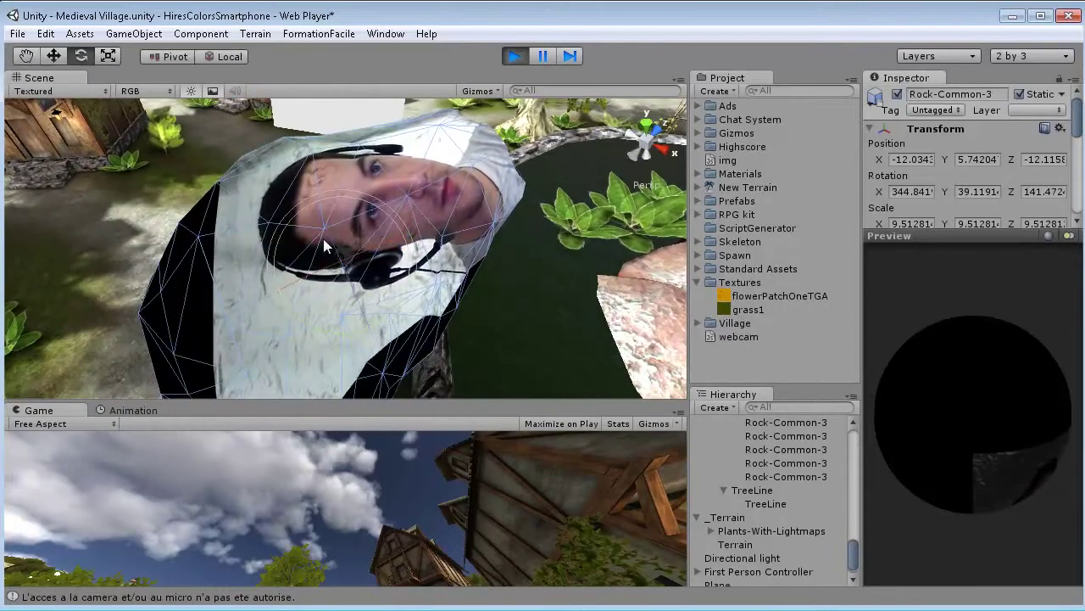
{"action": "left_click_drag", "start_coordinate": [323, 243], "coordinate": [458, 157]}
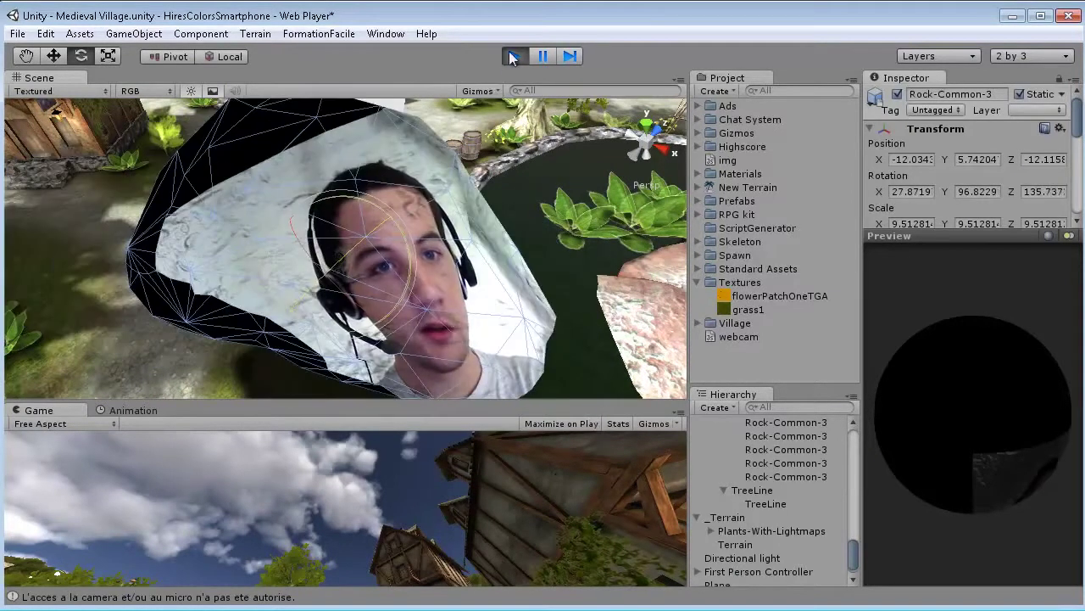
Stop the running scene and remove the Webcam script component from the rock.
{"action": "left_click", "coordinate": [514, 57]}
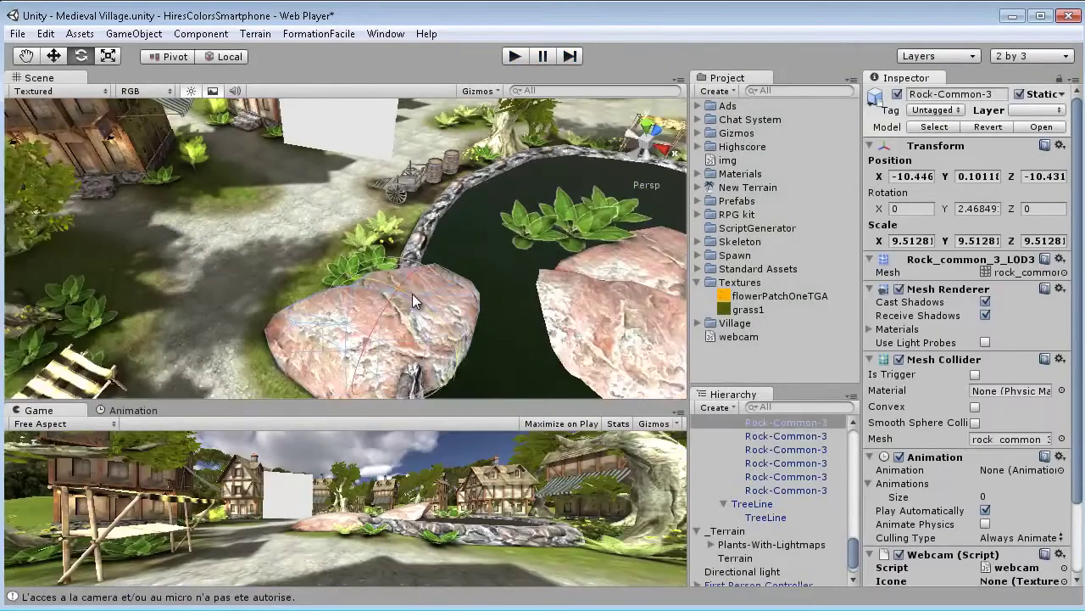
{"action": "scroll", "coordinate": [901, 492], "scroll_direction": "down", "scroll_amount": 3}
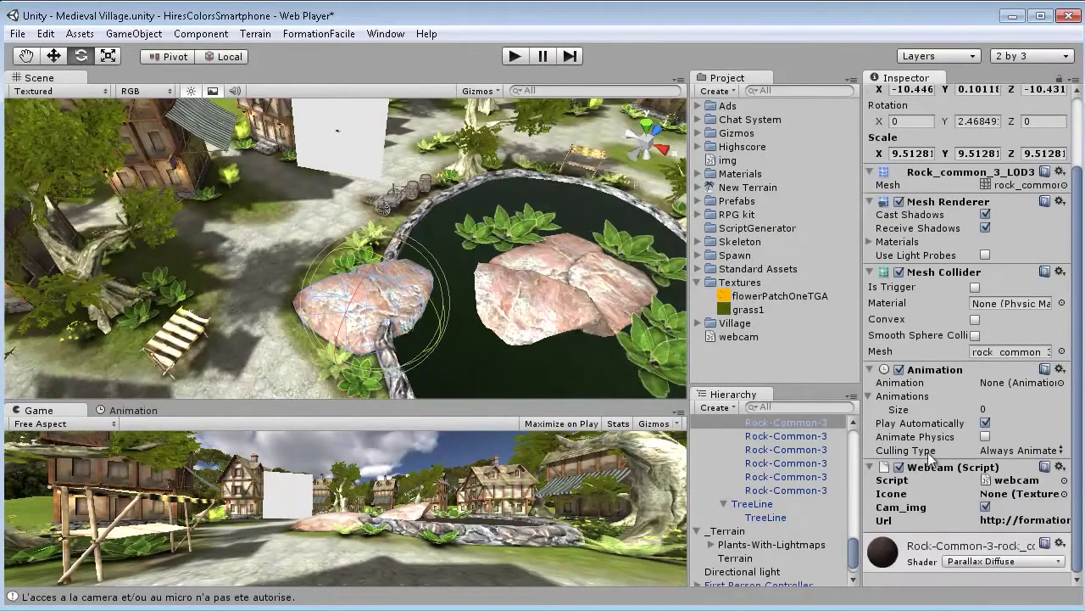
{"action": "right_click", "coordinate": [933, 468]}
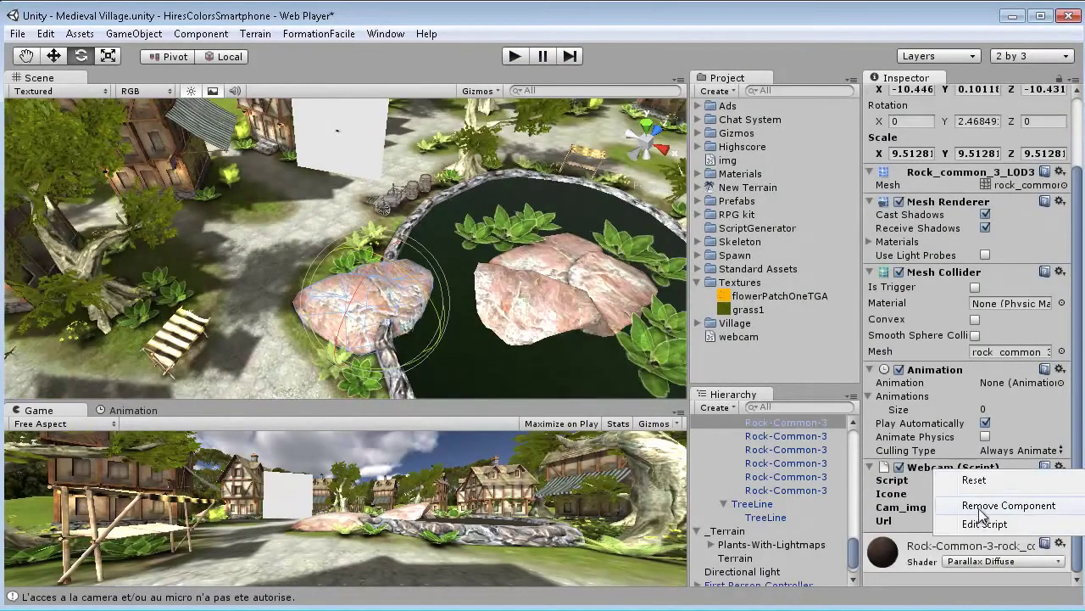
{"action": "left_click", "coordinate": [981, 506]}
Select the white plane standing beside the village house.
{"action": "scroll", "coordinate": [357, 235], "scroll_direction": "up", "scroll_amount": 5}
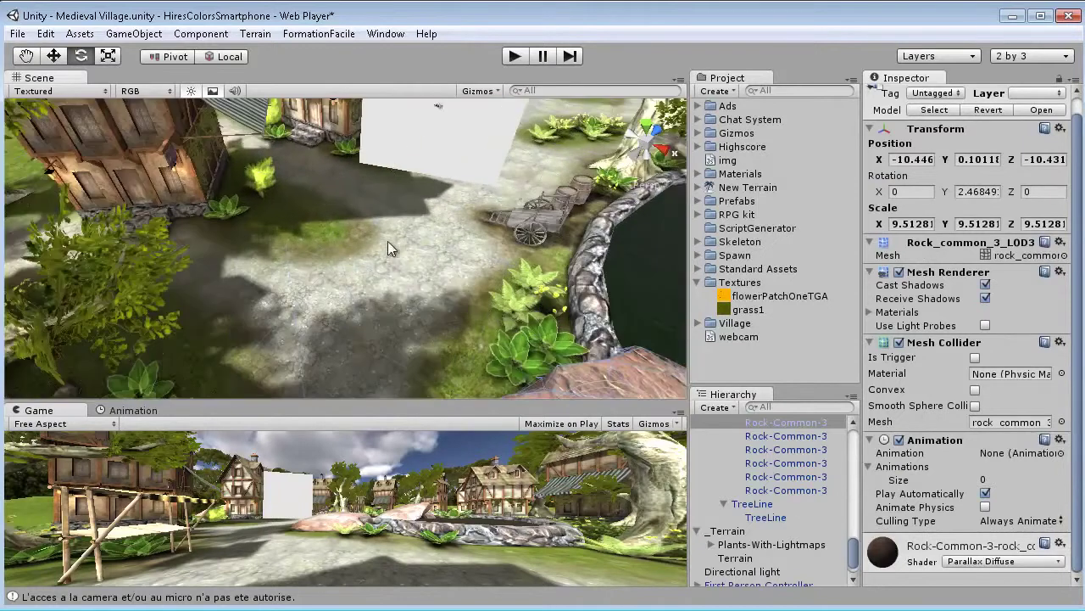
{"action": "left_click", "coordinate": [401, 249]}
{"action": "mouse_move", "coordinate": [394, 271]}
{"action": "left_mouse_down", "text": "alt"}
{"action": "mouse_move", "coordinate": [430, 198]}
{"action": "mouse_move", "coordinate": [383, 283]}
{"action": "mouse_move", "coordinate": [392, 237]}
{"action": "mouse_move", "coordinate": [379, 233]}
{"action": "mouse_move", "coordinate": [355, 269]}
{"action": "mouse_move", "coordinate": [378, 238]}
{"action": "mouse_move", "coordinate": [383, 284]}
{"action": "mouse_move", "coordinate": [406, 238]}
{"action": "mouse_move", "coordinate": [402, 268]}
{"action": "left_mouse_up", "text": "alt"}
{"action": "left_click", "coordinate": [392, 235]}
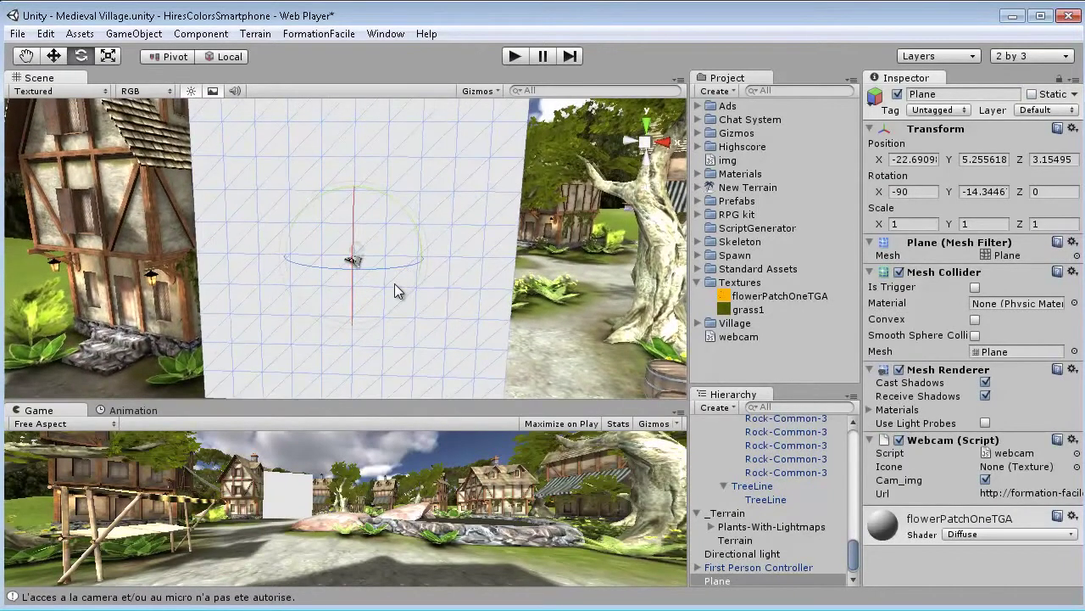
{"action": "scroll", "coordinate": [394, 284], "scroll_direction": "down", "scroll_amount": 3}
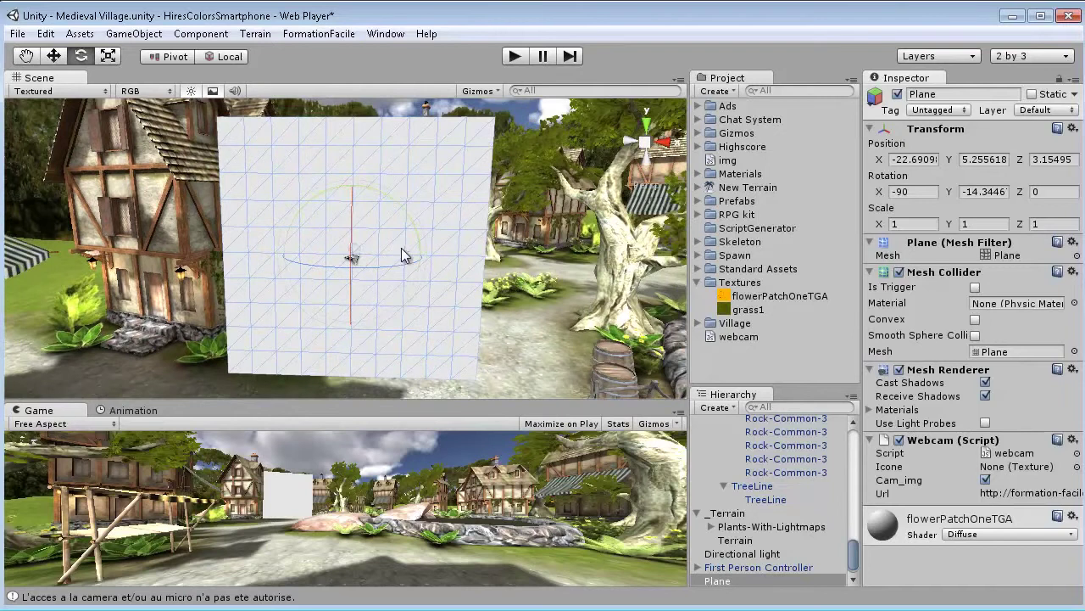
{"action": "left_click_drag", "start_coordinate": [402, 259], "coordinate": [362, 244], "text": "alt"}
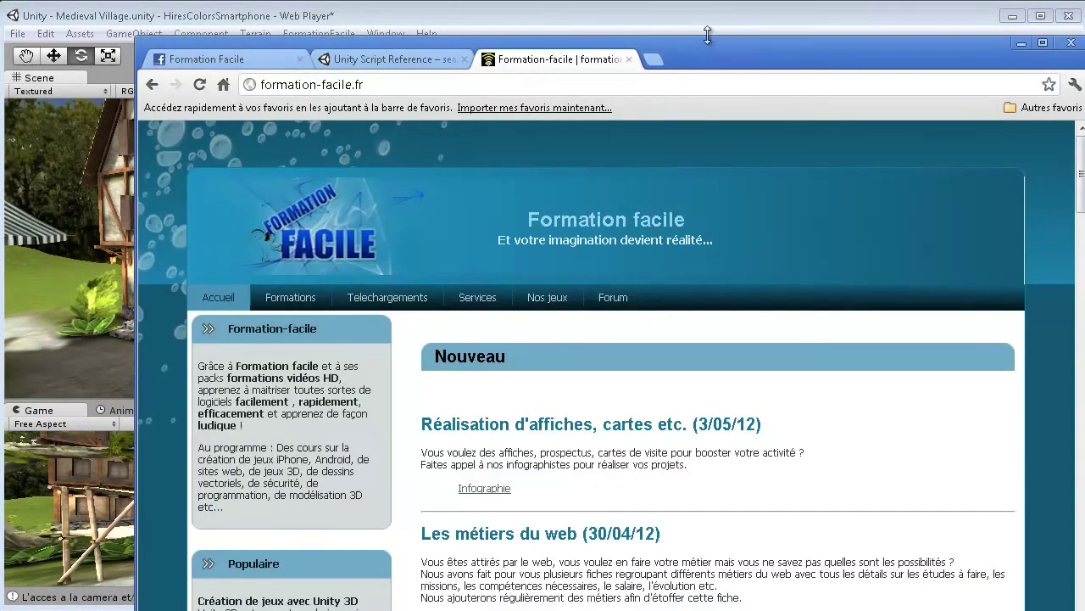
In the browser, open the image at formation-facile.fr/images/logotr.png.
{"action": "left_click_drag", "start_coordinate": [708, 35], "coordinate": [620, 45]}
{"action": "type", "text": "/"}
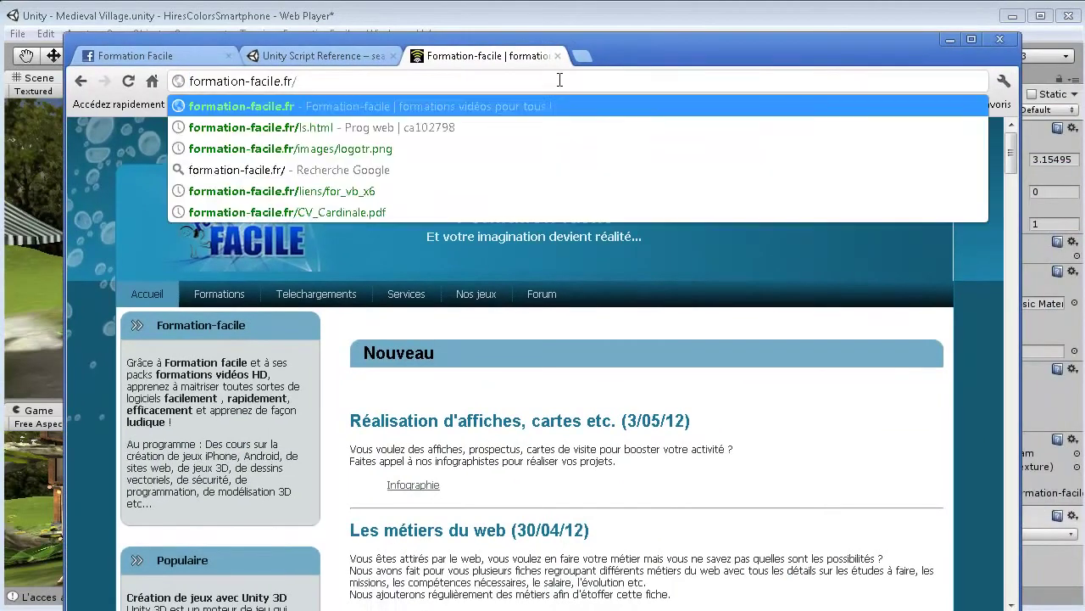
{"action": "type", "text": "images"}
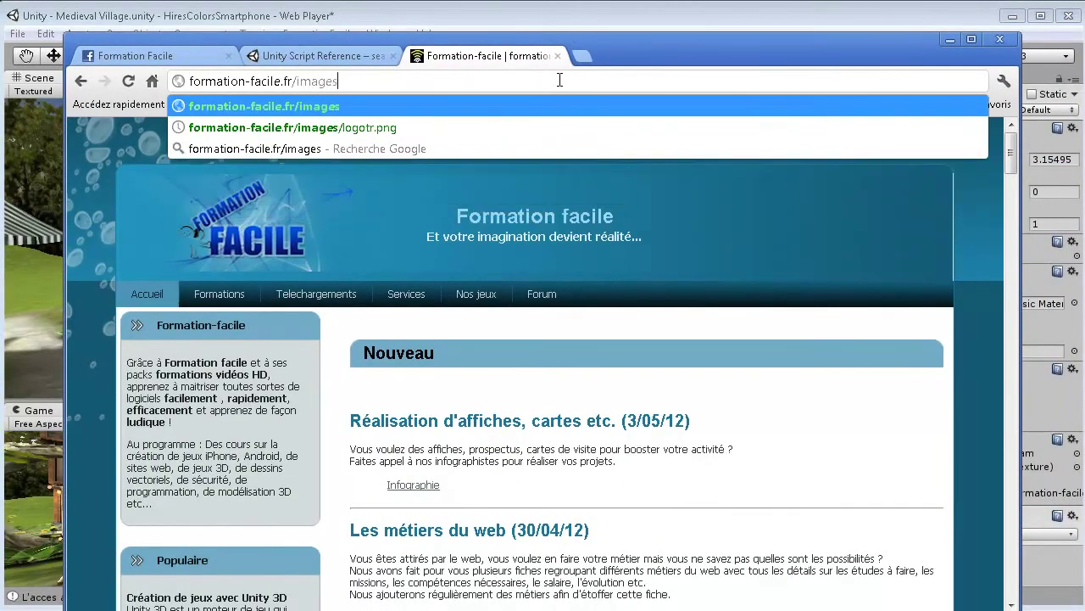
{"action": "type", "text": "/logotr"}
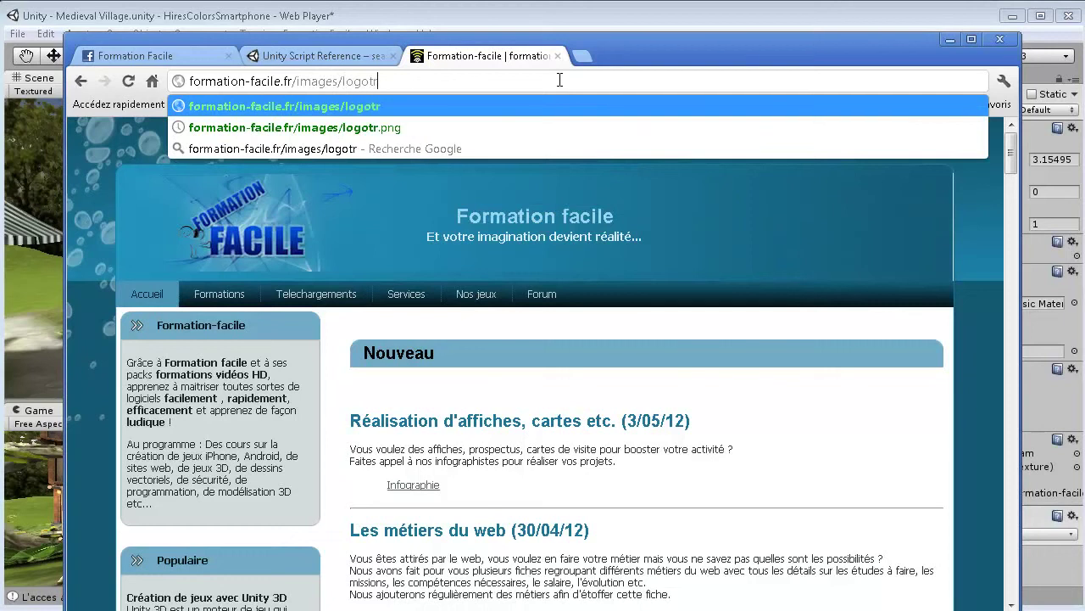
{"action": "type", "text": ".p"}
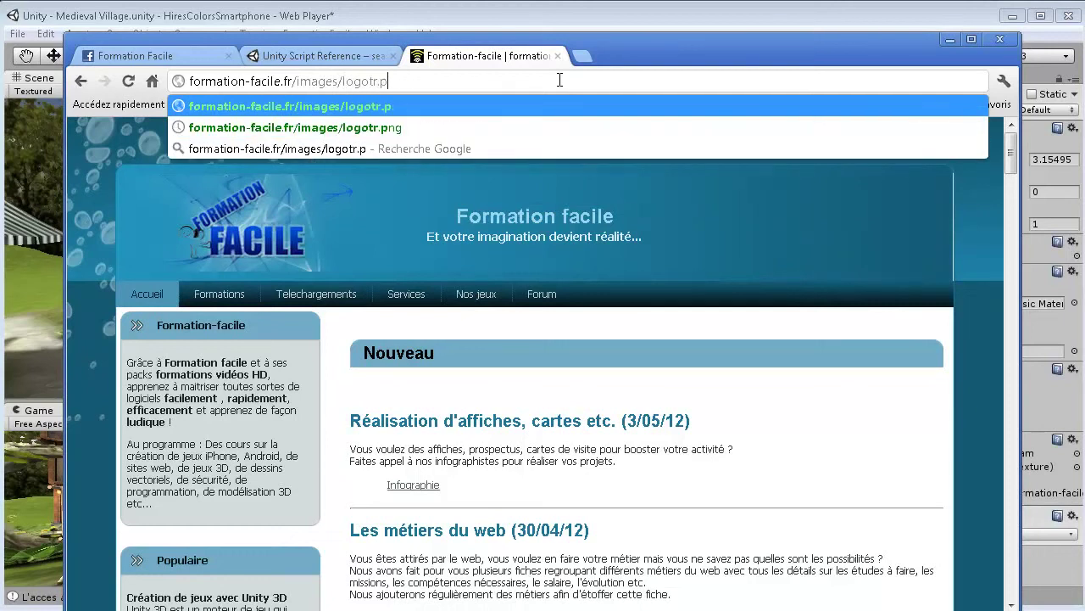
{"action": "type", "text": "ng"}
{"action": "key", "text": "Return"}
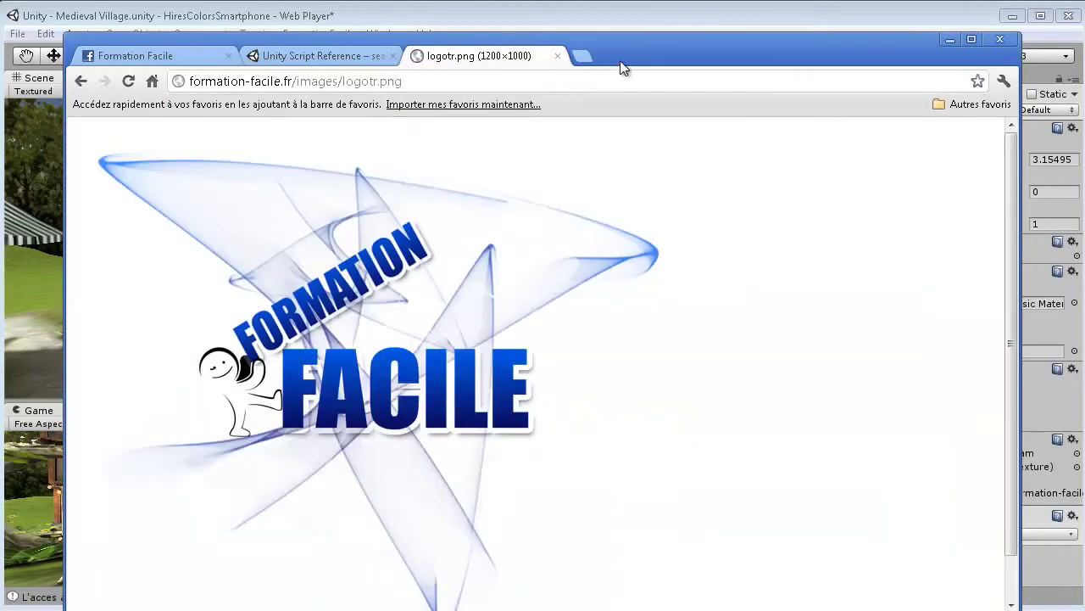
Examine the logo image at full and fitted size along with its web address, and return to Unity.
{"action": "left_click_drag", "start_coordinate": [620, 60], "coordinate": [599, 45]}
{"action": "left_click", "coordinate": [364, 322]}
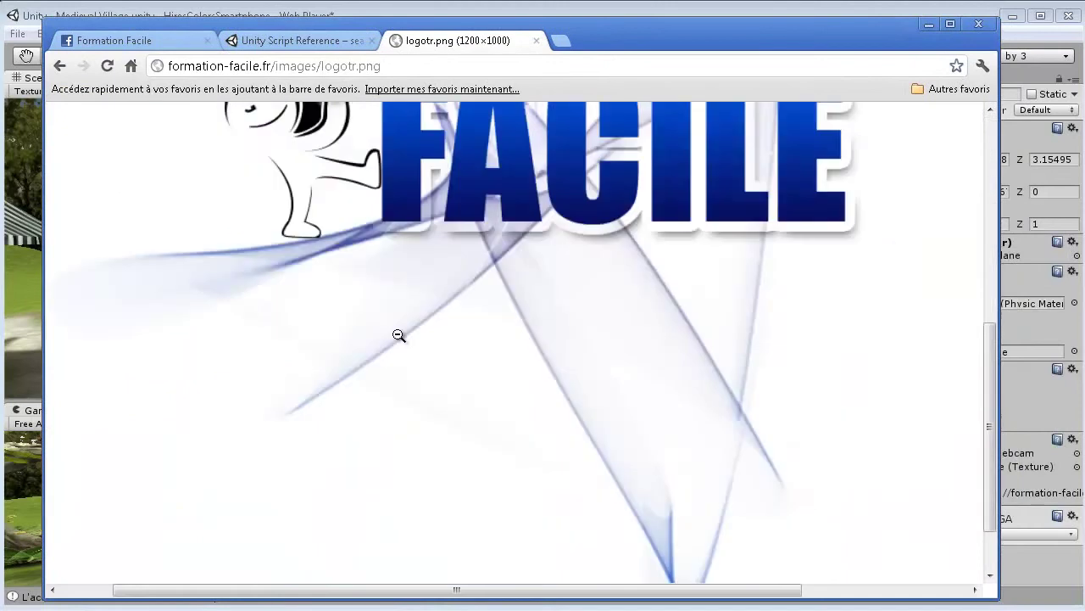
{"action": "left_click", "coordinate": [399, 335]}
{"action": "left_click", "coordinate": [415, 333]}
{"action": "scroll", "coordinate": [427, 345], "scroll_direction": "up", "scroll_amount": 5}
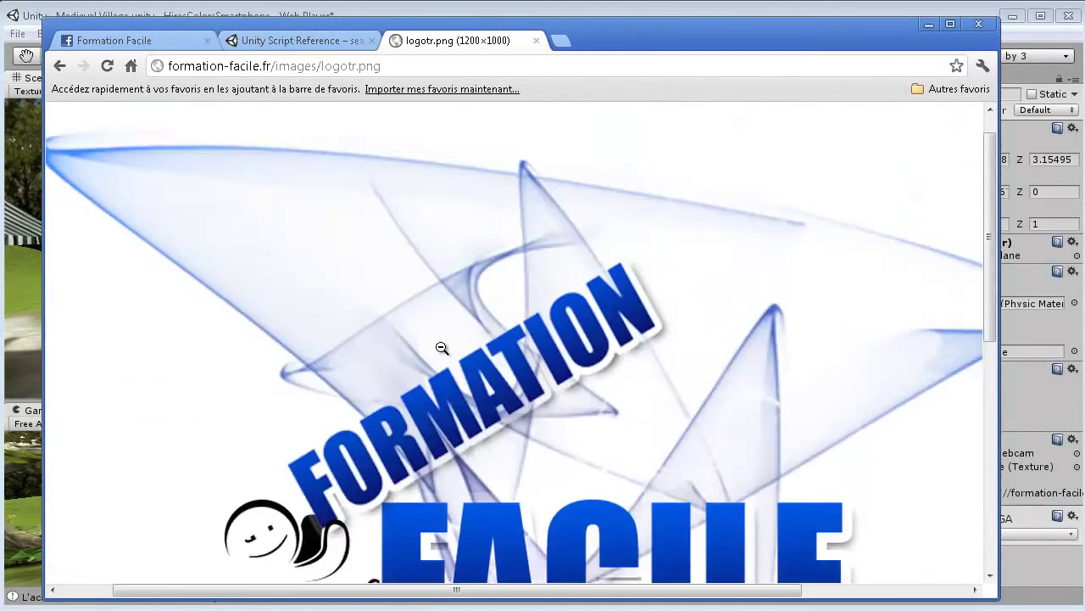
{"action": "left_click", "coordinate": [441, 347]}
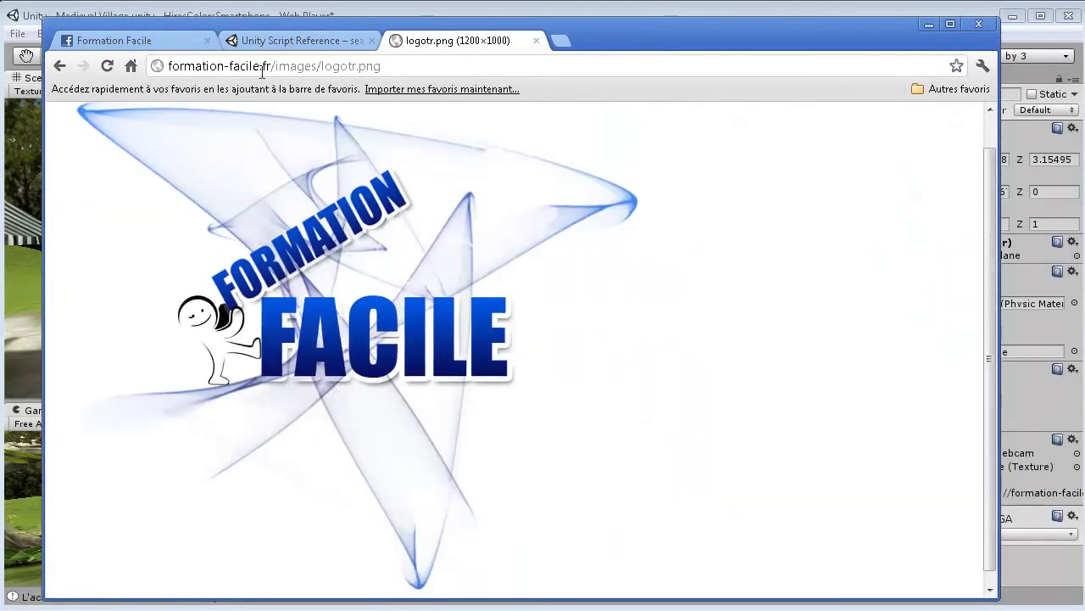
{"action": "left_click_drag", "start_coordinate": [260, 67], "coordinate": [409, 93]}
{"action": "left_click", "coordinate": [407, 68]}
{"action": "left_click", "coordinate": [930, 23]}
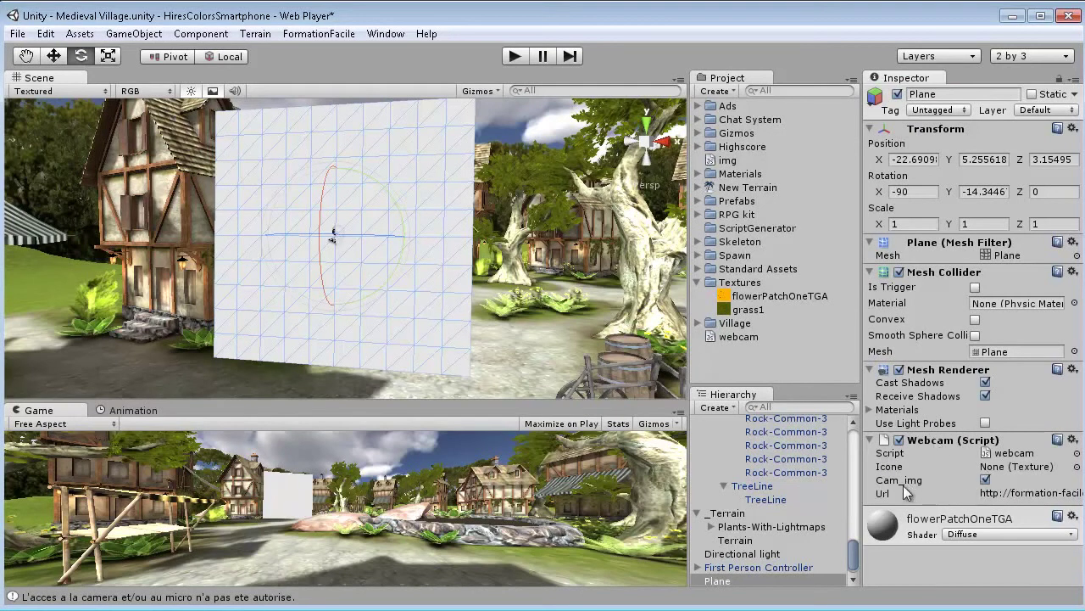
Turn off Cam_img in the plane's Webcam script and check the full image Url.
{"action": "left_click", "coordinate": [985, 480]}
{"action": "left_click", "coordinate": [985, 480]}
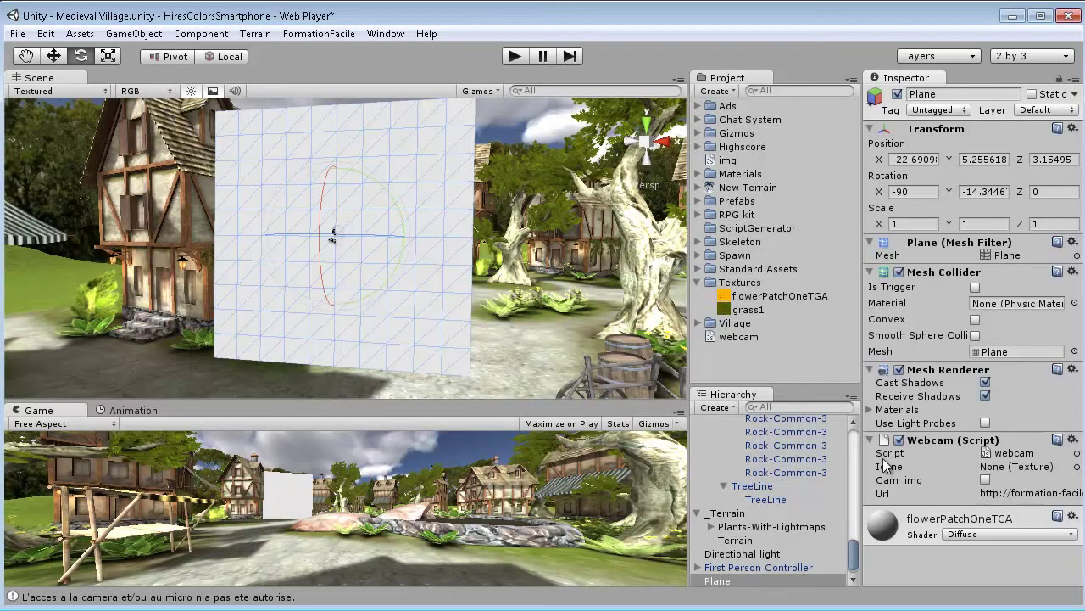
{"action": "left_click_drag", "start_coordinate": [860, 446], "coordinate": [524, 518]}
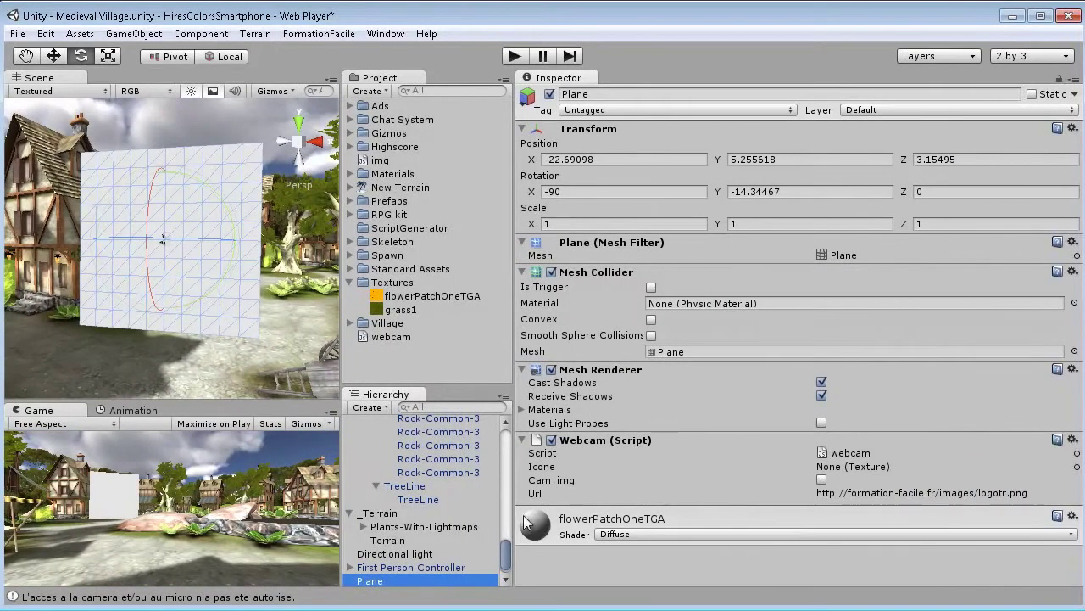
{"action": "left_click", "coordinate": [862, 492]}
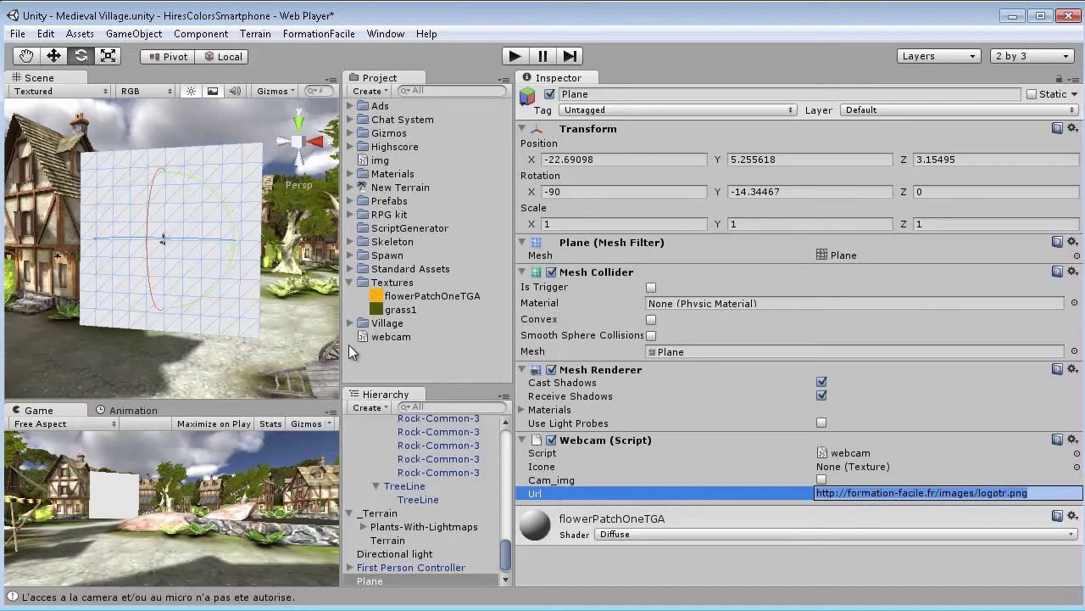
{"action": "left_click_drag", "start_coordinate": [341, 349], "coordinate": [728, 401]}
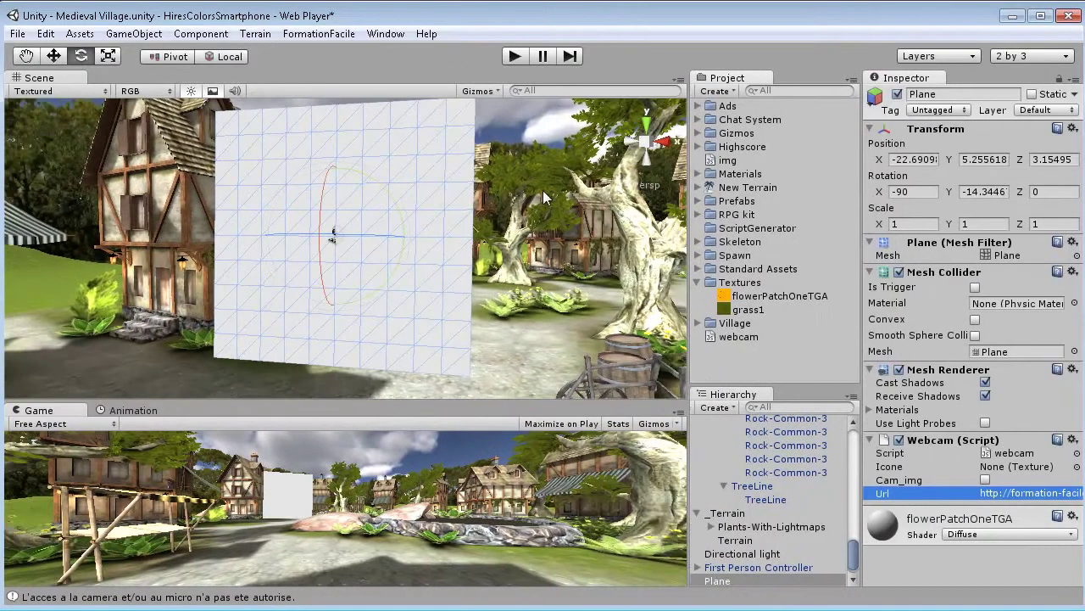
Run the scene and rotate the plane to about X 90, Y 151.90, Z 0 so the downloaded logo stands upright.
{"action": "left_click", "coordinate": [514, 57]}
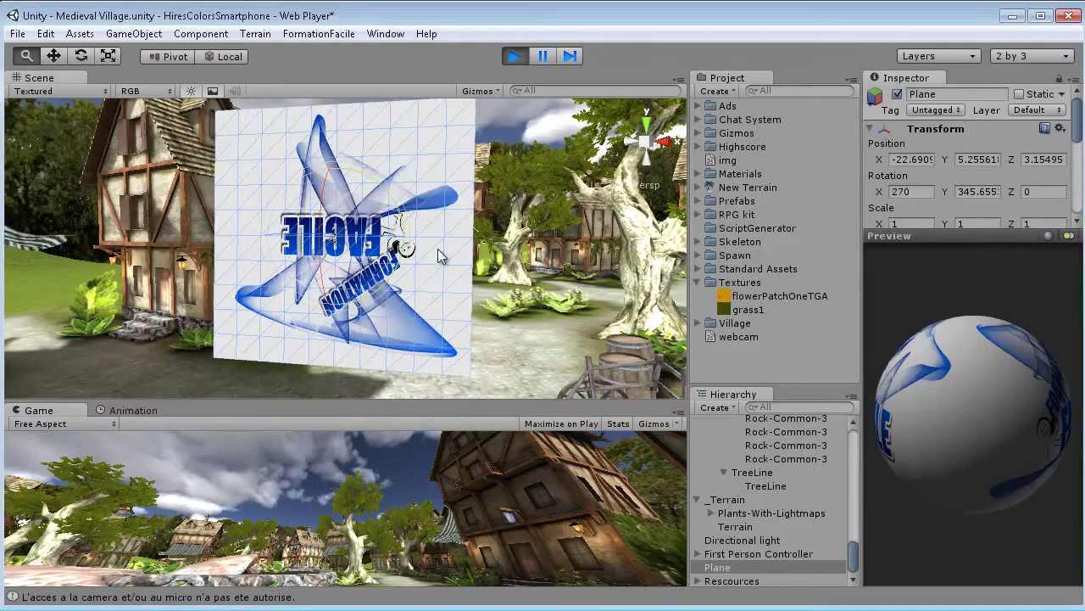
{"action": "scroll", "coordinate": [403, 225], "scroll_direction": "up", "scroll_amount": 2}
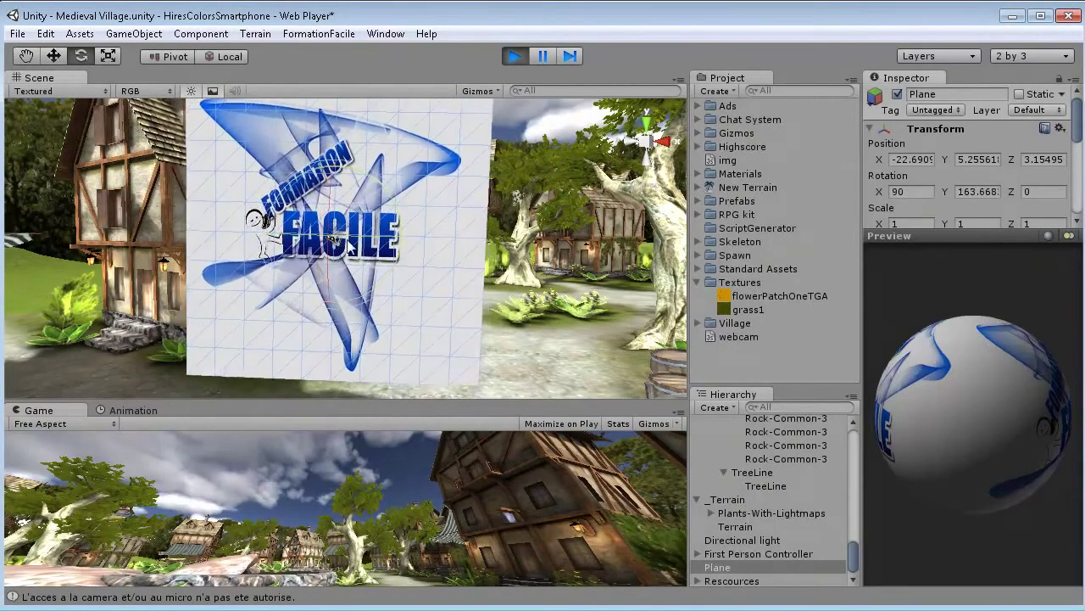
{"action": "left_click_drag", "start_coordinate": [345, 247], "coordinate": [564, 159], "text": "alt"}
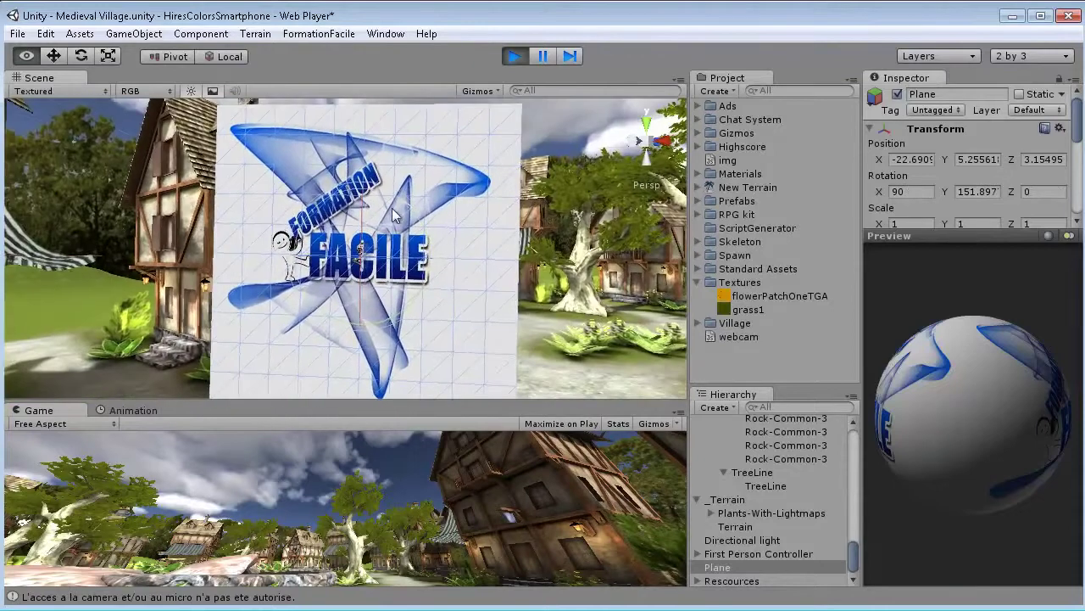
Select the TreeLine object behind the plane to clear the plane's wireframe, and enlarge the Game view of the running scene.
{"action": "left_click", "coordinate": [568, 155]}
{"action": "mouse_move", "coordinate": [472, 216]}
{"action": "left_mouse_down", "text": "alt"}
{"action": "mouse_move", "coordinate": [117, 204]}
{"action": "mouse_move", "coordinate": [438, 252]}
{"action": "mouse_move", "coordinate": [502, 217]}
{"action": "mouse_move", "coordinate": [480, 223]}
{"action": "left_mouse_up", "text": "alt"}
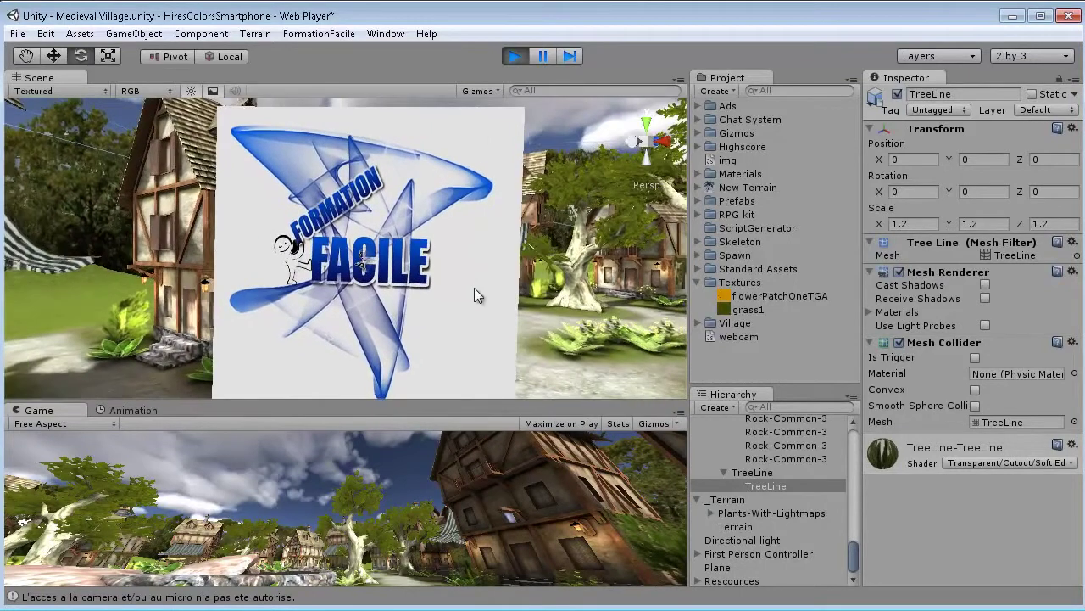
{"action": "scroll", "coordinate": [452, 281], "scroll_direction": "up", "scroll_amount": 3}
{"action": "scroll", "coordinate": [365, 250], "scroll_direction": "down", "scroll_amount": 4}
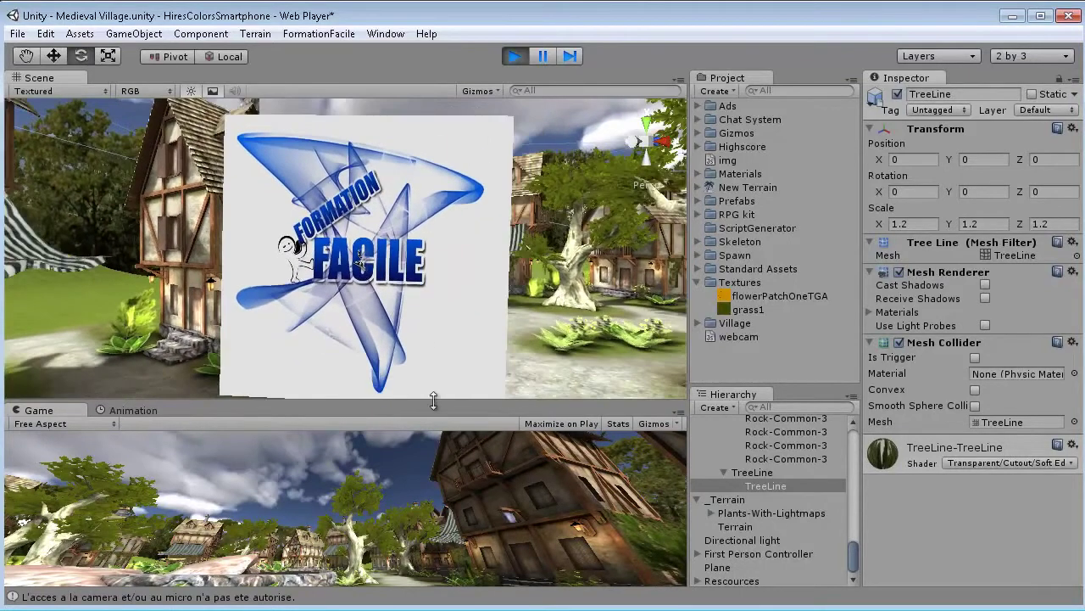
{"action": "left_click_drag", "start_coordinate": [434, 400], "coordinate": [438, 274]}
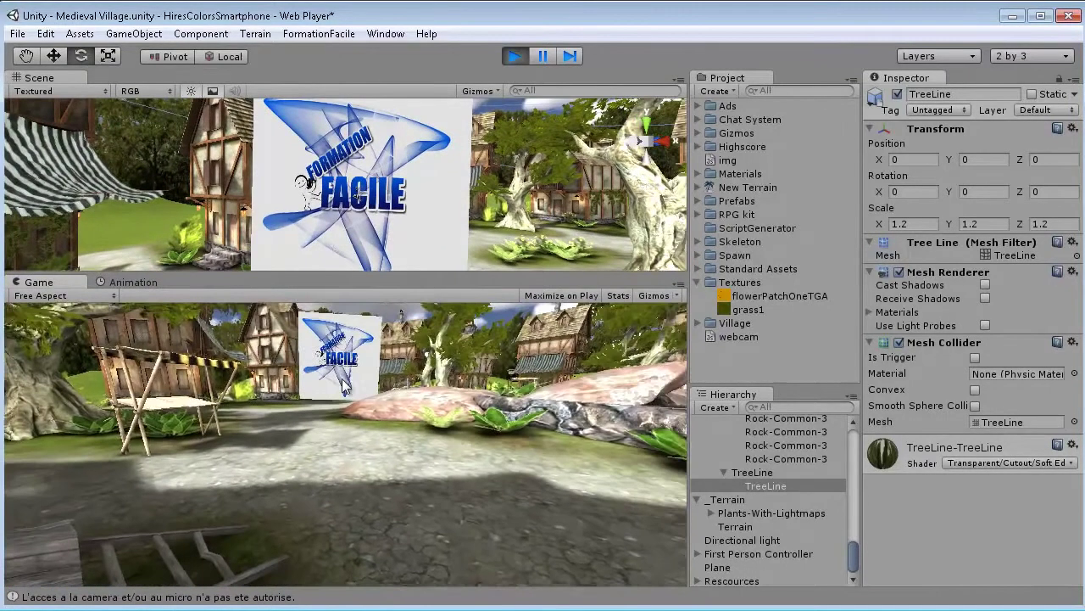
Walk the first-person character toward and away from the logo plane to examine it at different distances, and stop the scene.
{"action": "key", "text": "Up"}
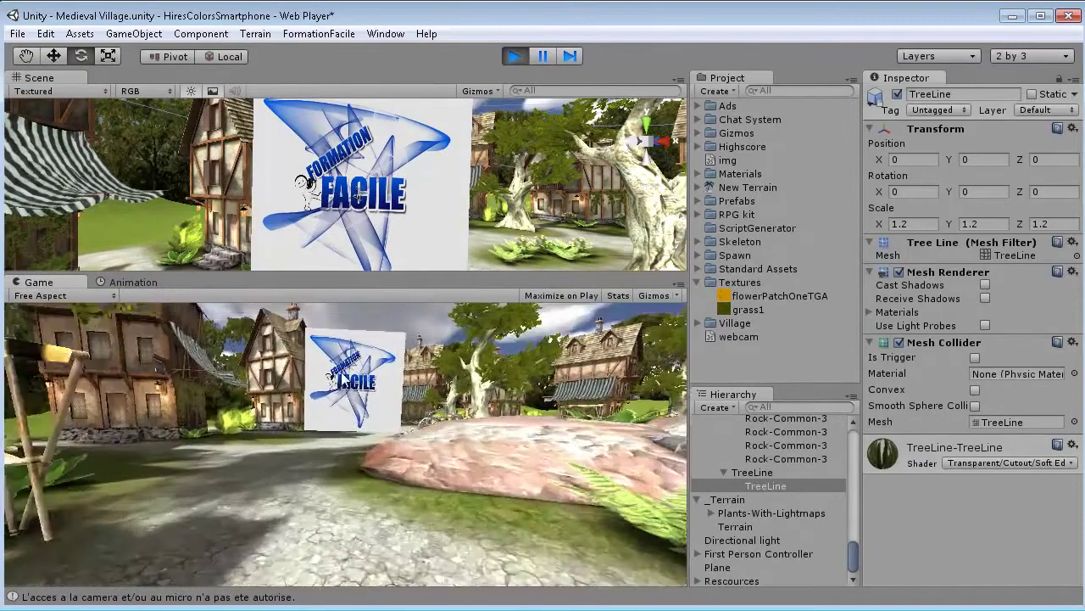
{"action": "key", "text": "Up"}
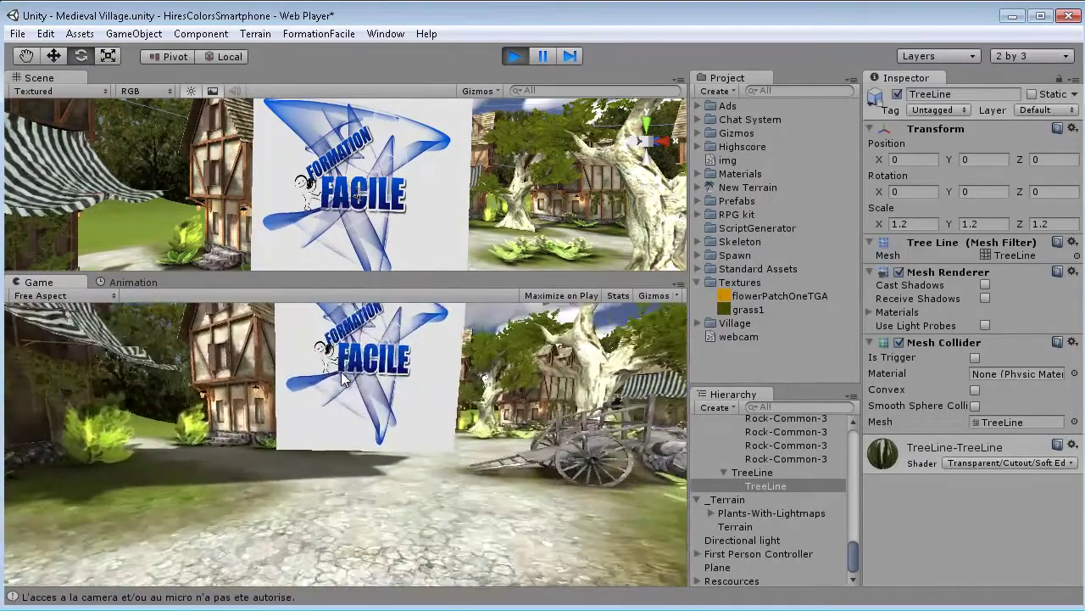
{"action": "key", "text": "Up"}
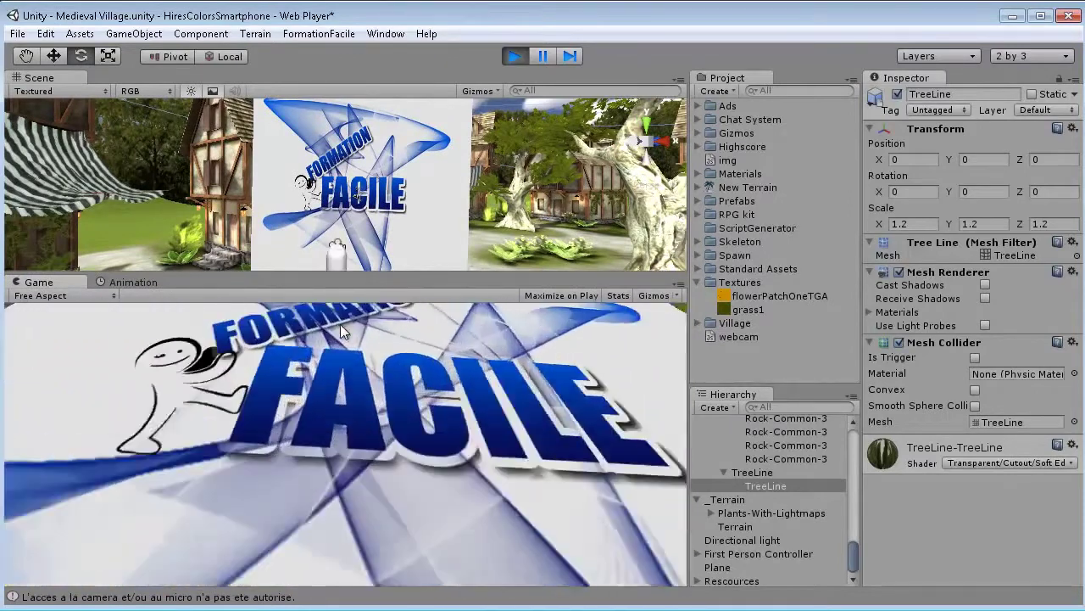
{"action": "key", "text": "Down"}
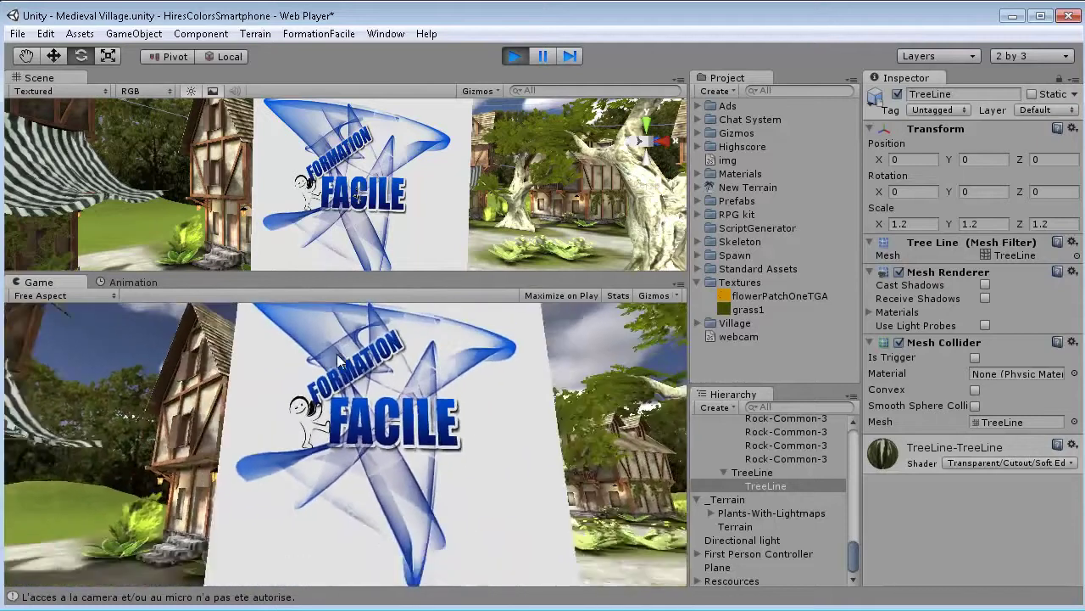
{"action": "key", "text": "Down"}
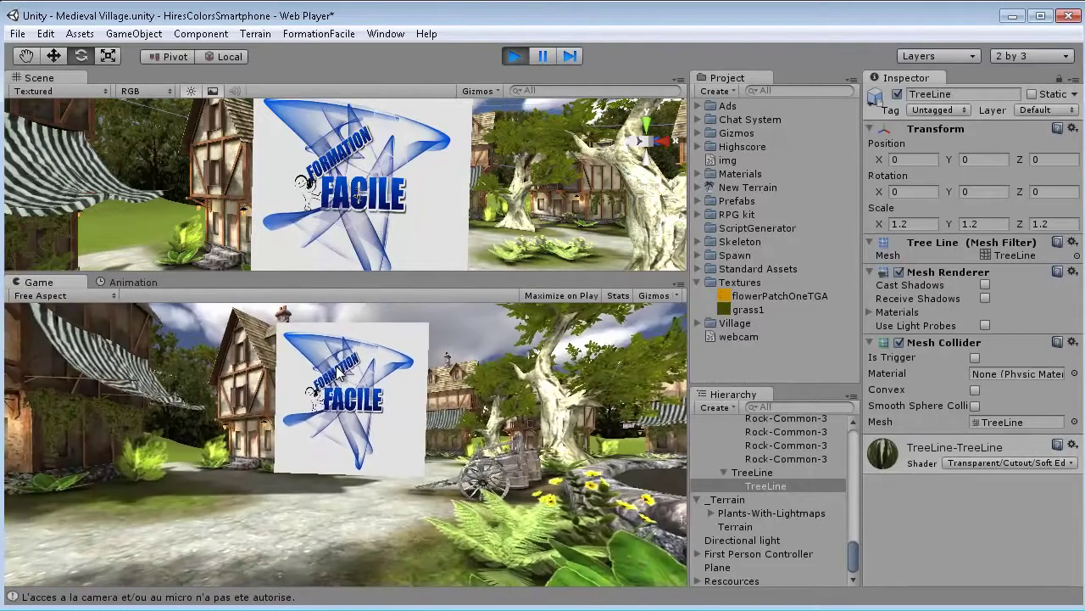
{"action": "key", "text": "Left"}
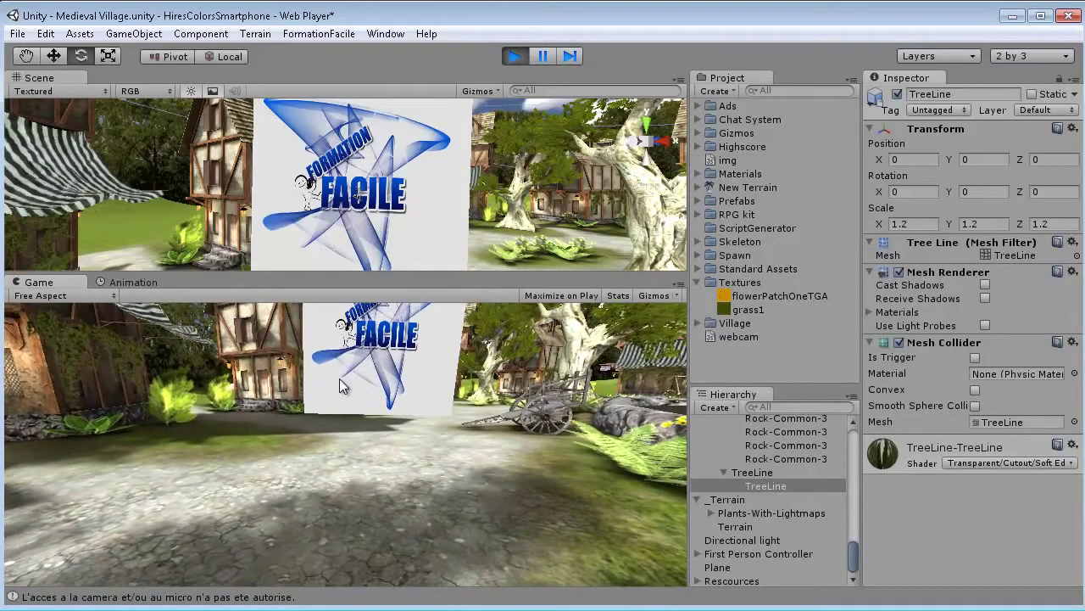
{"action": "key", "text": "Up"}
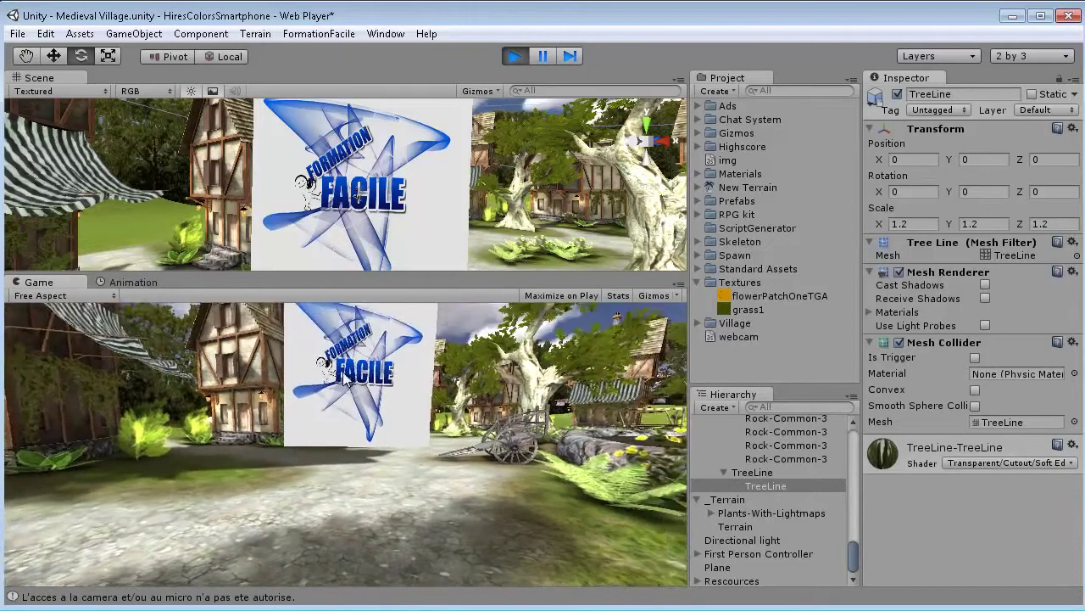
{"action": "key", "text": "Up"}
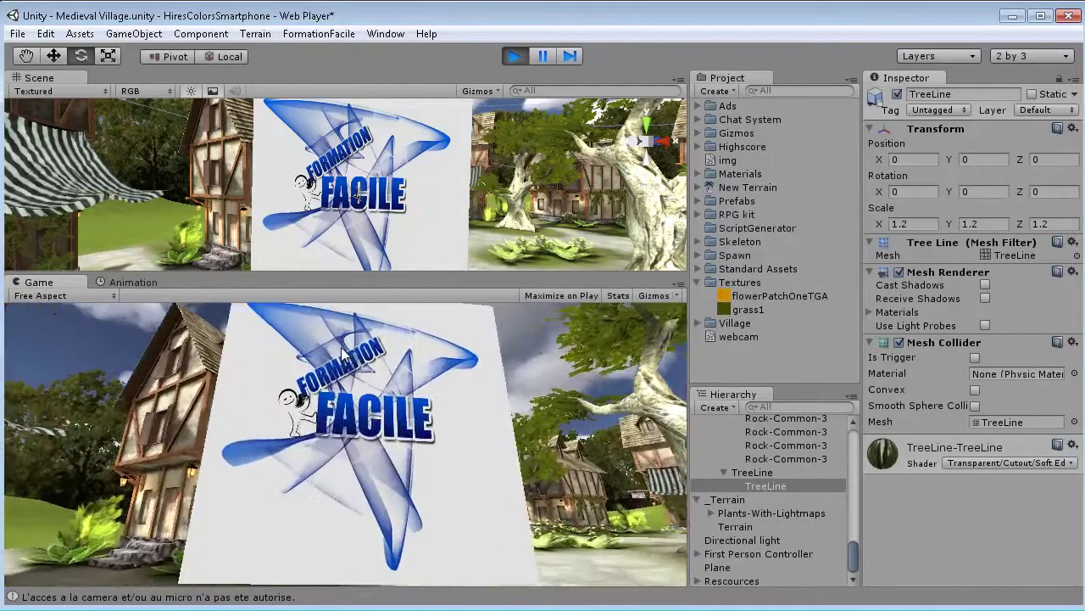
{"action": "key", "text": "Down"}
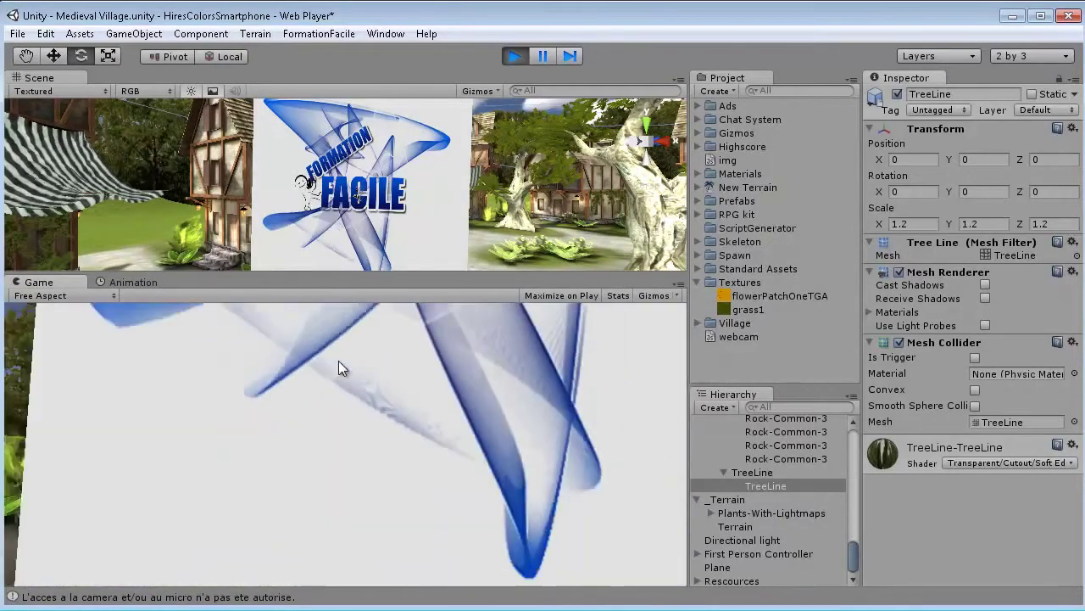
{"action": "key", "text": "Down"}
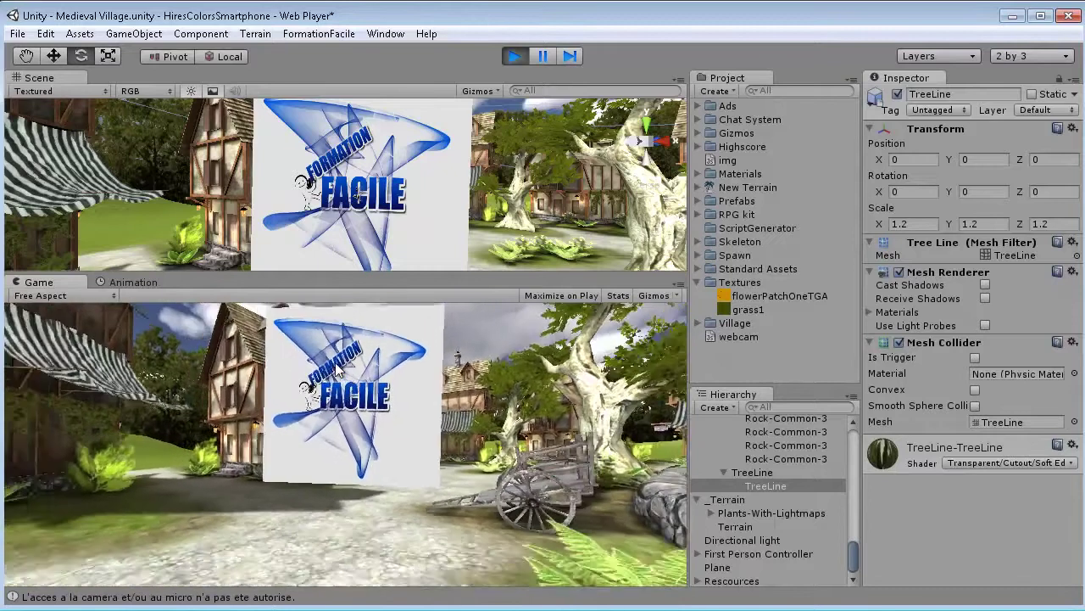
{"action": "key", "text": "Up"}
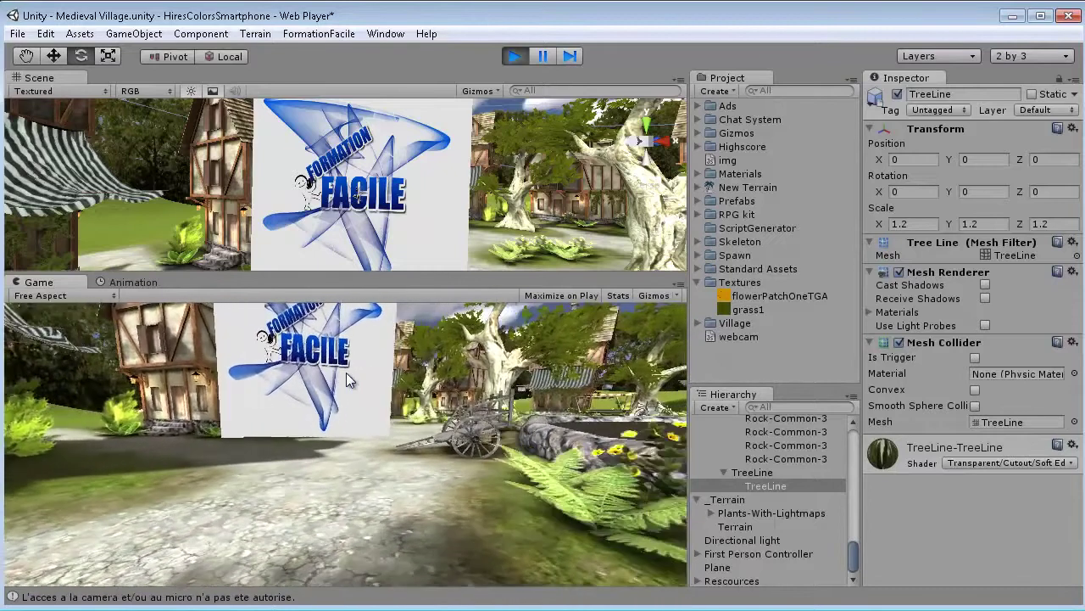
{"action": "key", "text": "Up"}
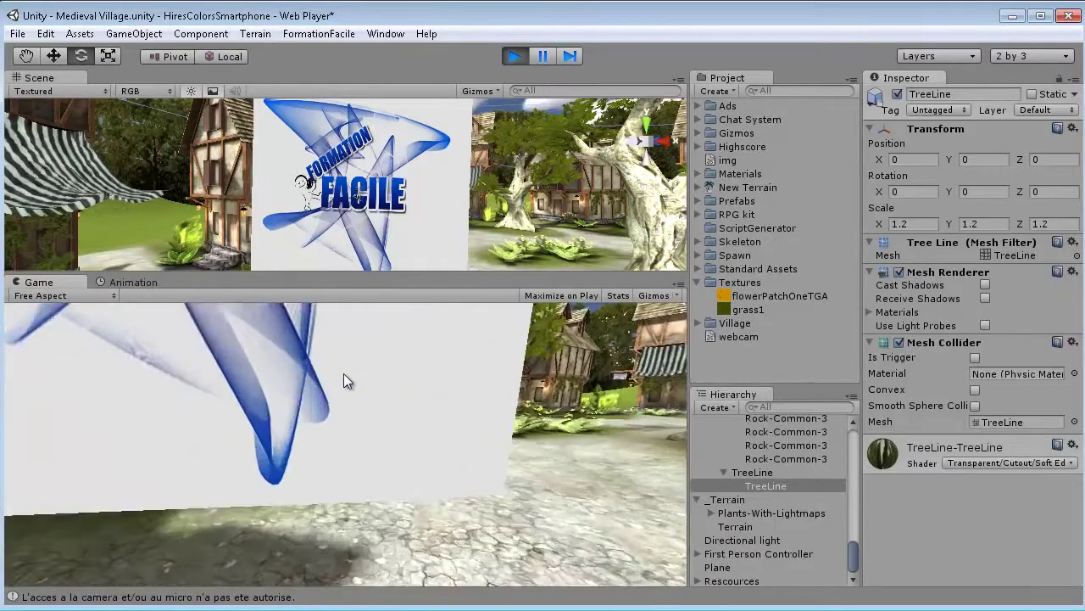
{"action": "key", "text": "Down"}
{"action": "key", "text": "Down"}
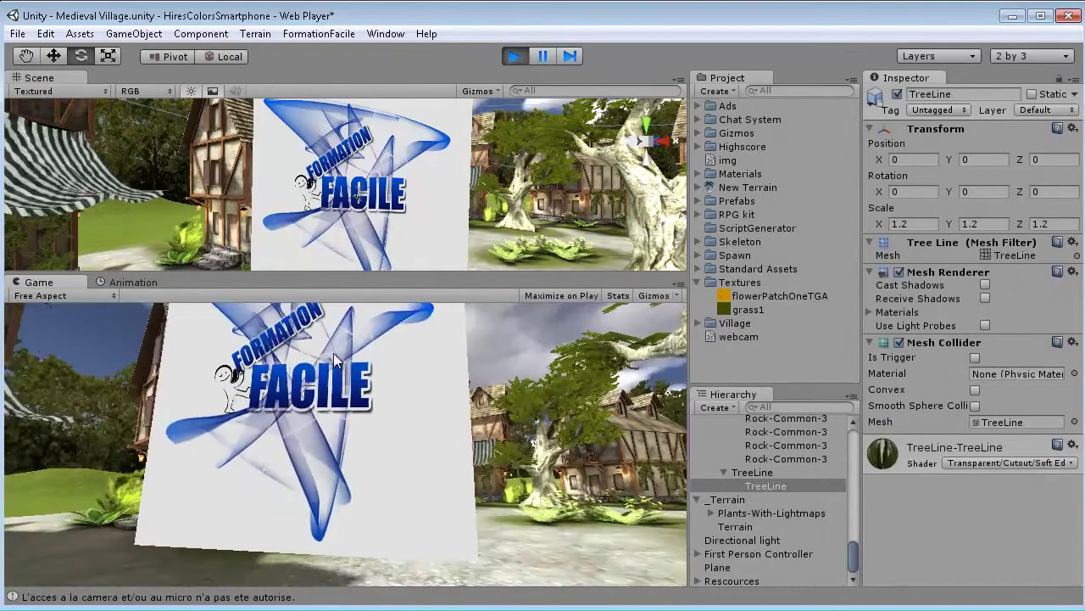
{"action": "key", "text": "Down"}
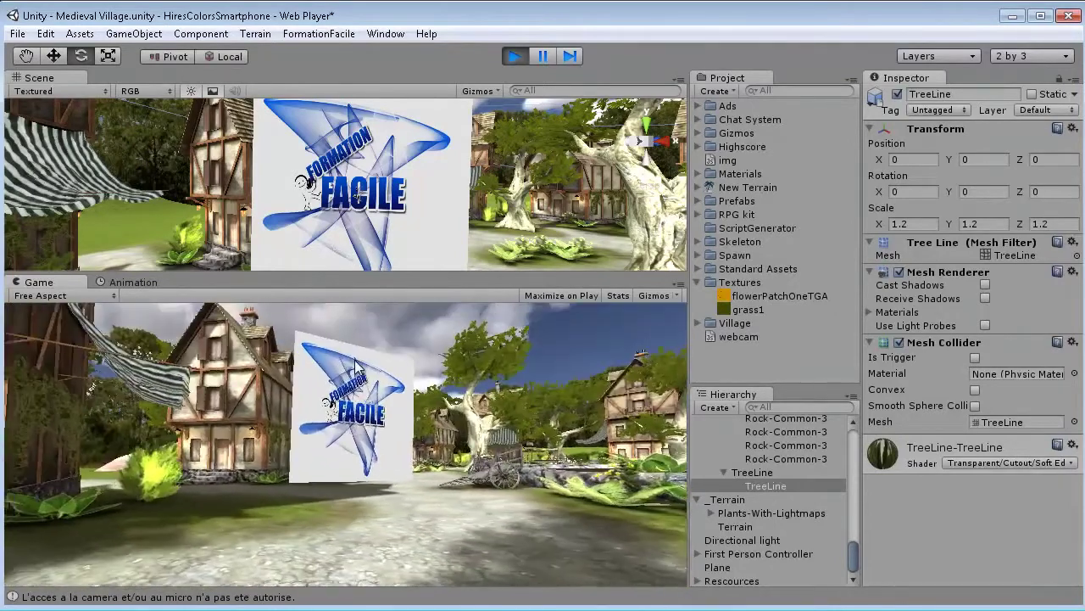
{"action": "key", "text": "Up"}
{"action": "key", "text": "Up"}
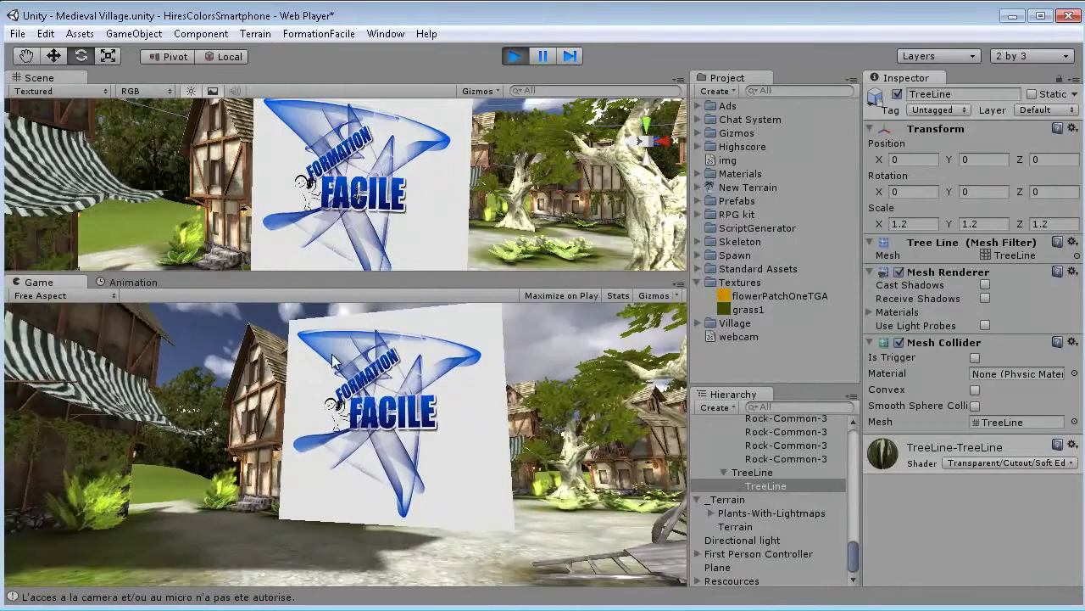
{"action": "key", "text": "Up"}
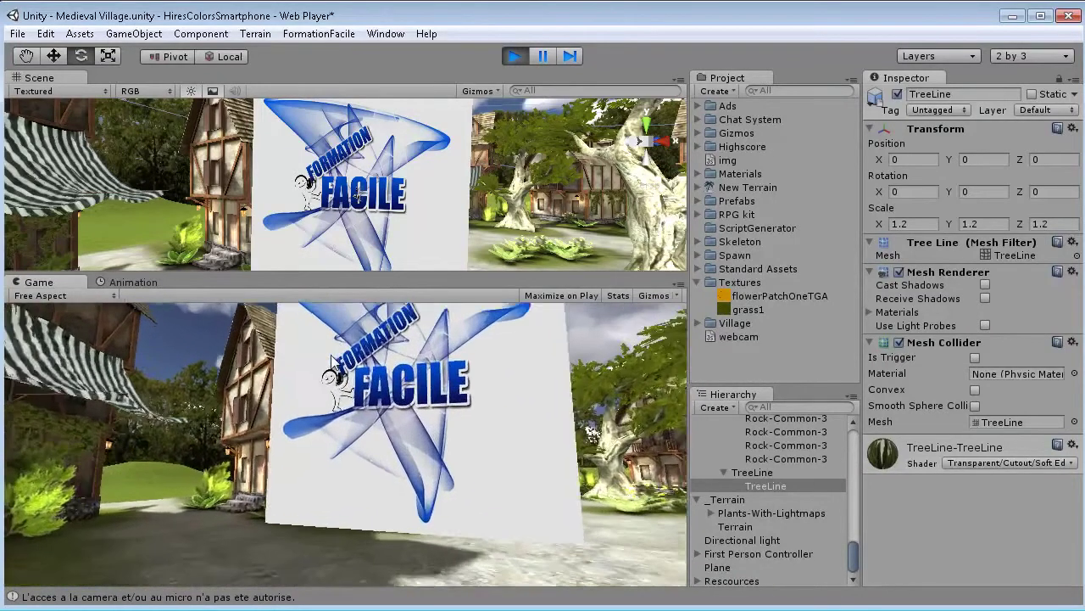
{"action": "key", "text": "Down"}
{"action": "key", "text": "Down"}
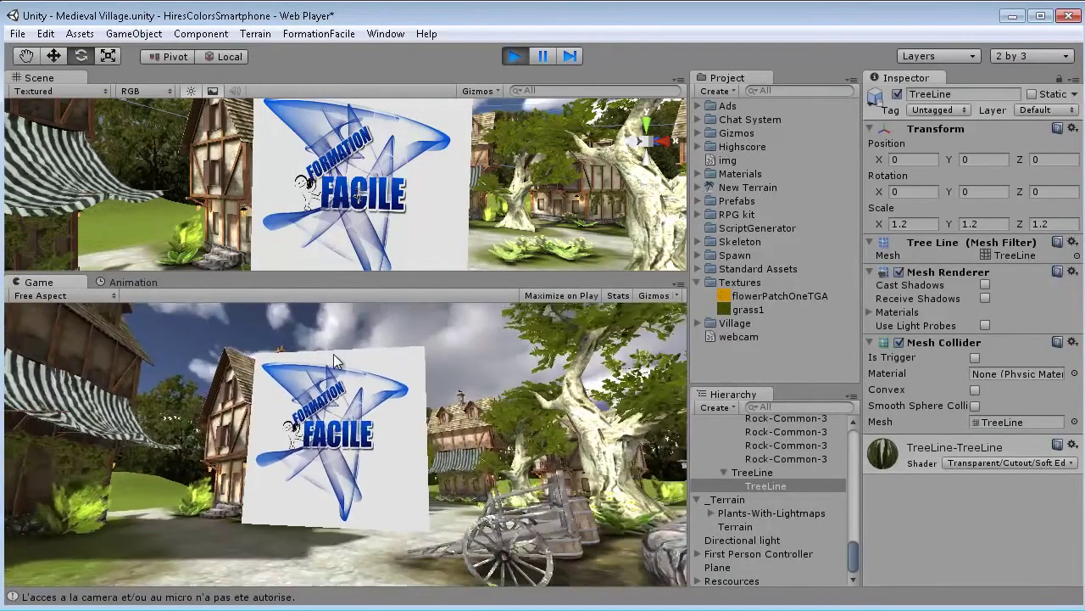
{"action": "key", "text": "Left"}
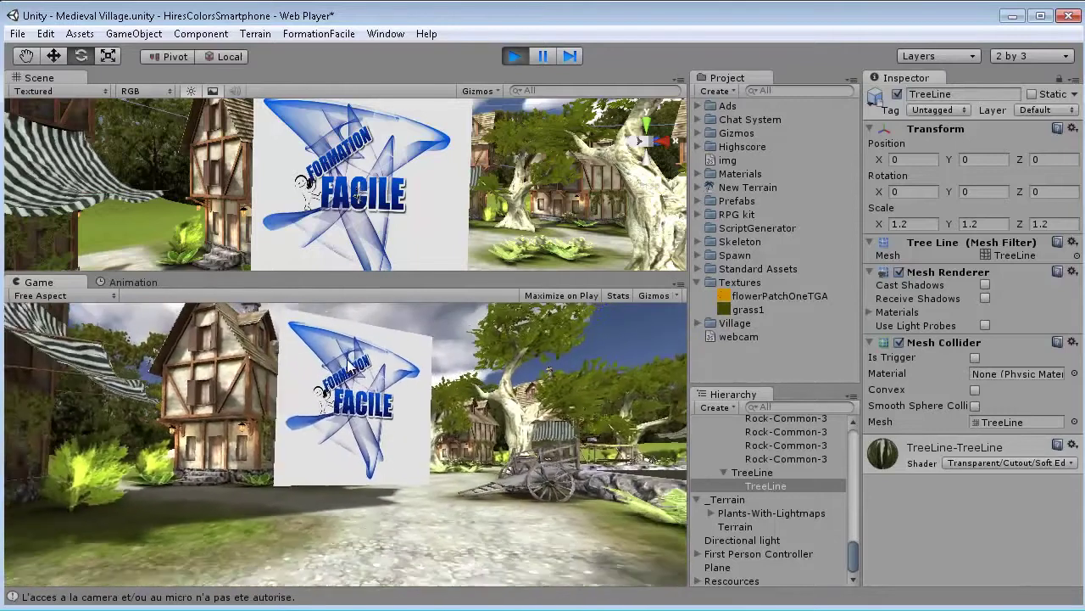
{"action": "key", "text": "Right"}
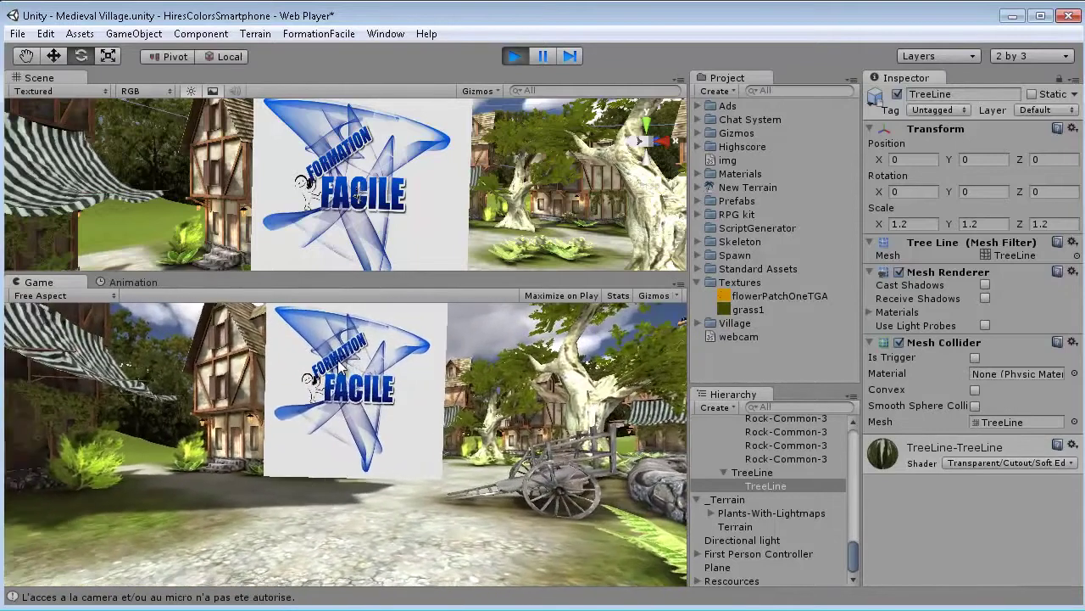
{"action": "left_click", "coordinate": [512, 57]}
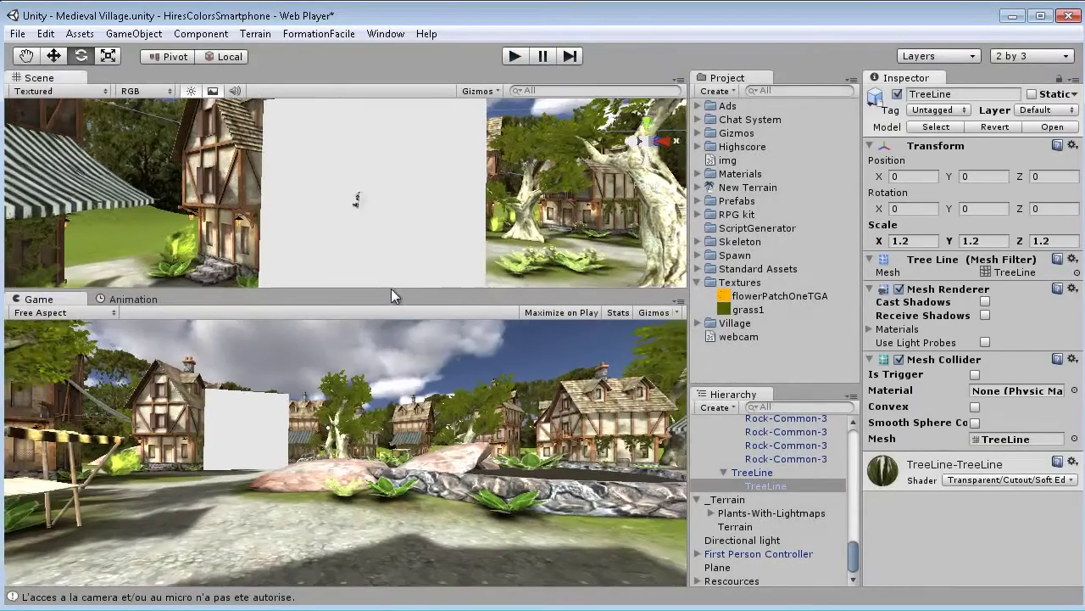
Turn on Cam_img in the plane's Webcam script and run the scene, always allowing webcam access for this site.
{"action": "left_click_drag", "start_coordinate": [390, 276], "coordinate": [379, 344]}
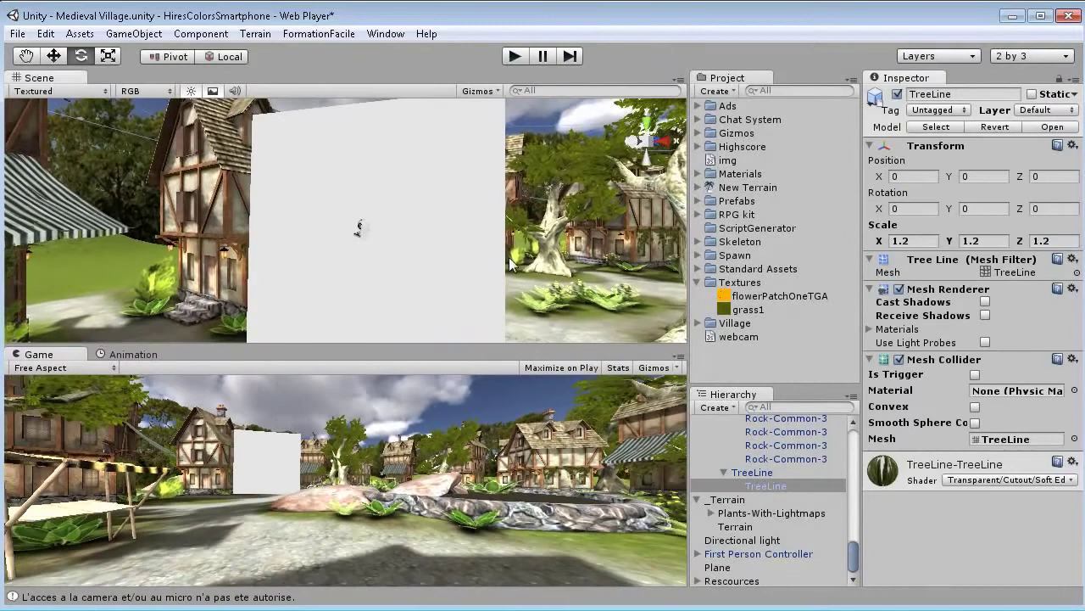
{"action": "scroll", "coordinate": [499, 295], "scroll_direction": "down", "scroll_amount": 5}
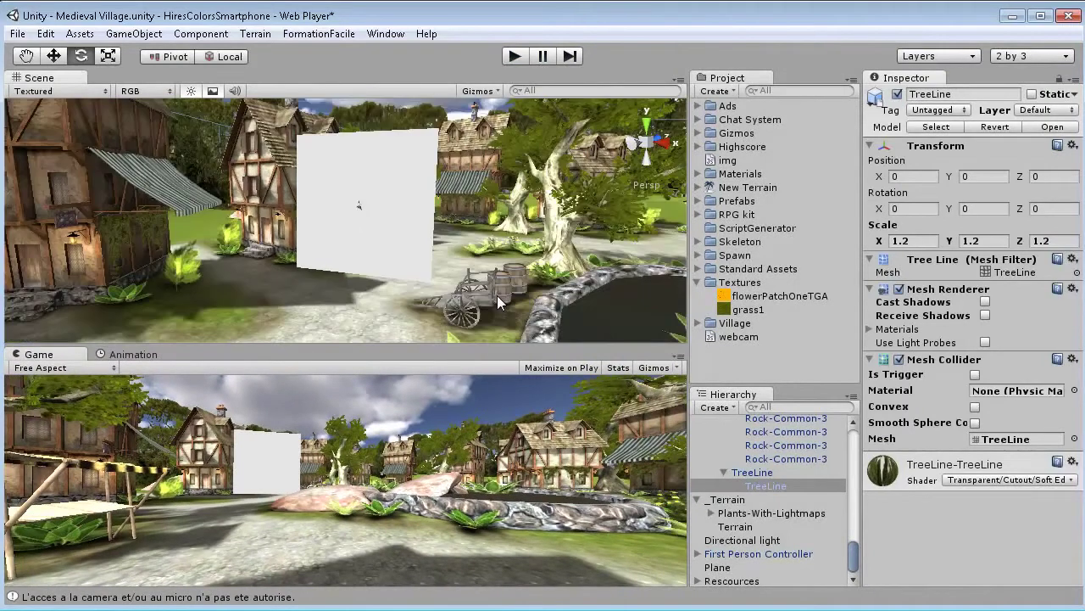
{"action": "left_click", "coordinate": [372, 199]}
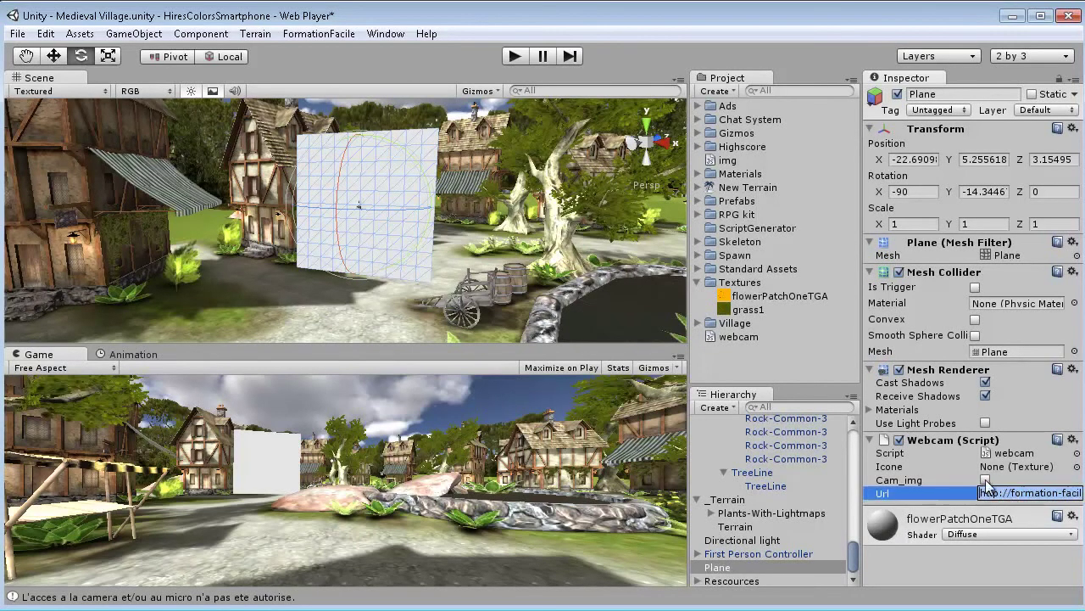
{"action": "left_click", "coordinate": [514, 56]}
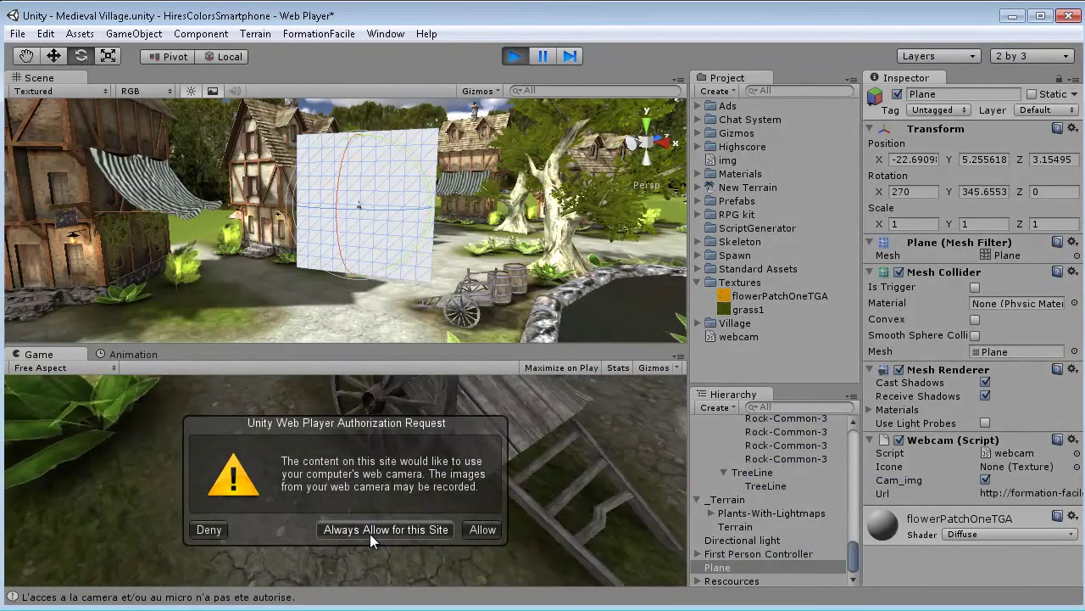
{"action": "left_click", "coordinate": [370, 533]}
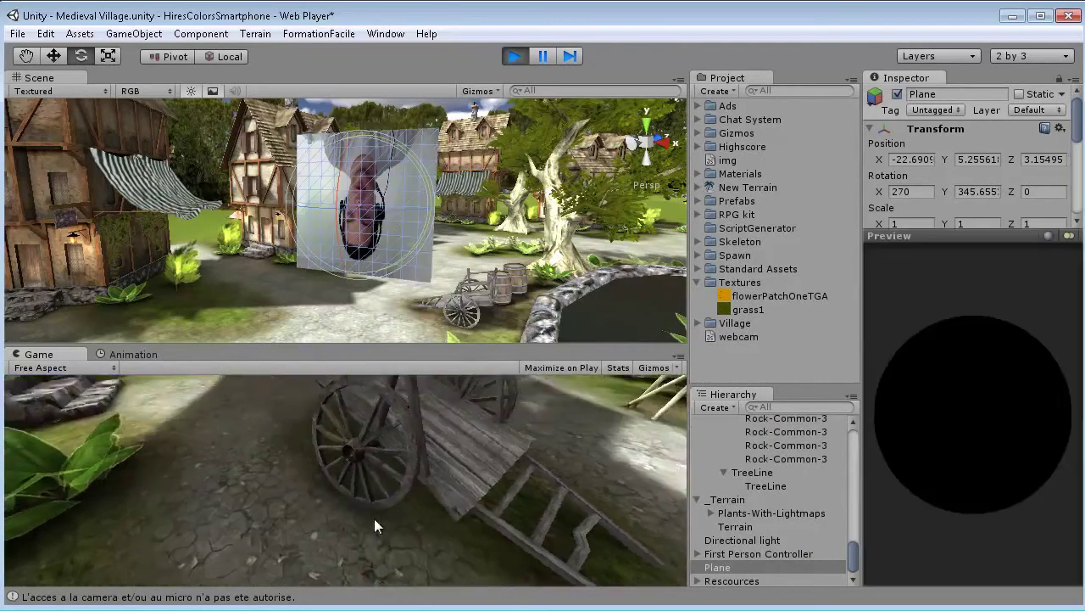
Walk through the village to examine the live webcam image on the plane from several distances, and stop the scene.
{"action": "key", "text": "Up"}
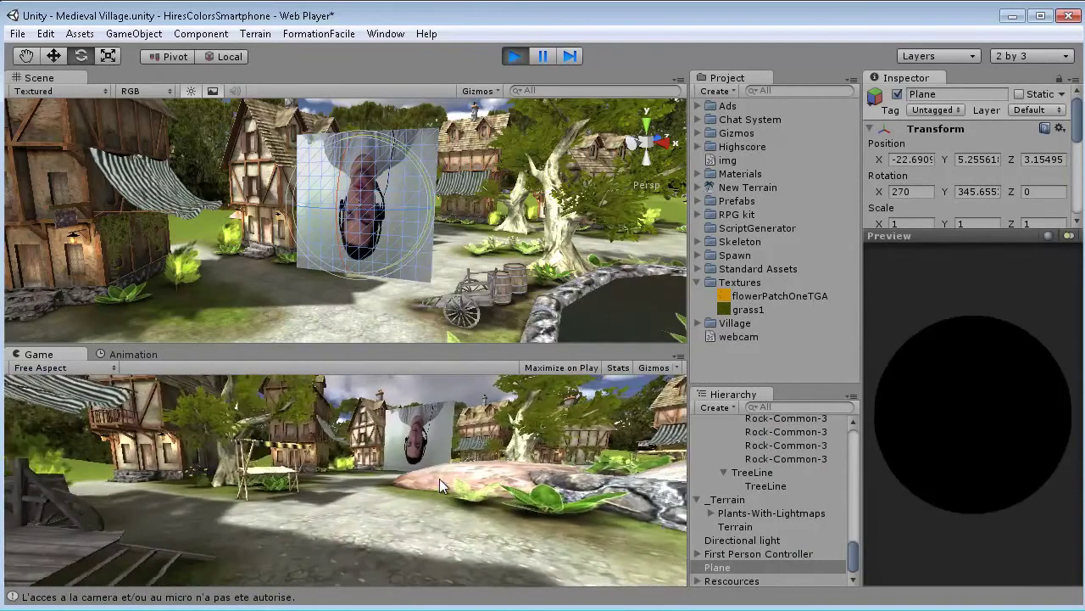
{"action": "key", "text": "Up"}
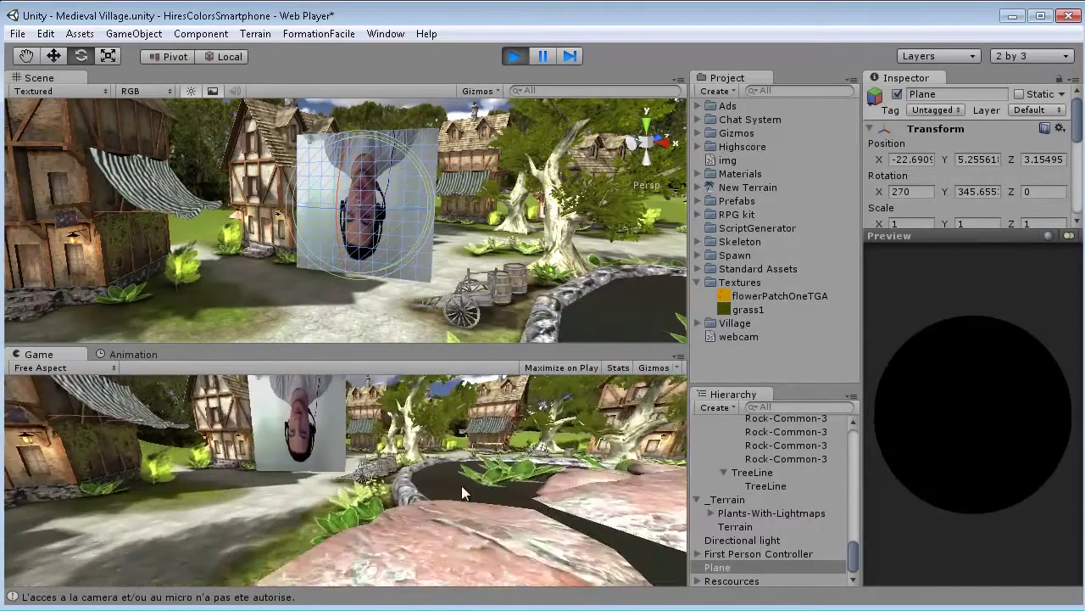
{"action": "key", "text": "Up"}
{"action": "key", "text": "space"}
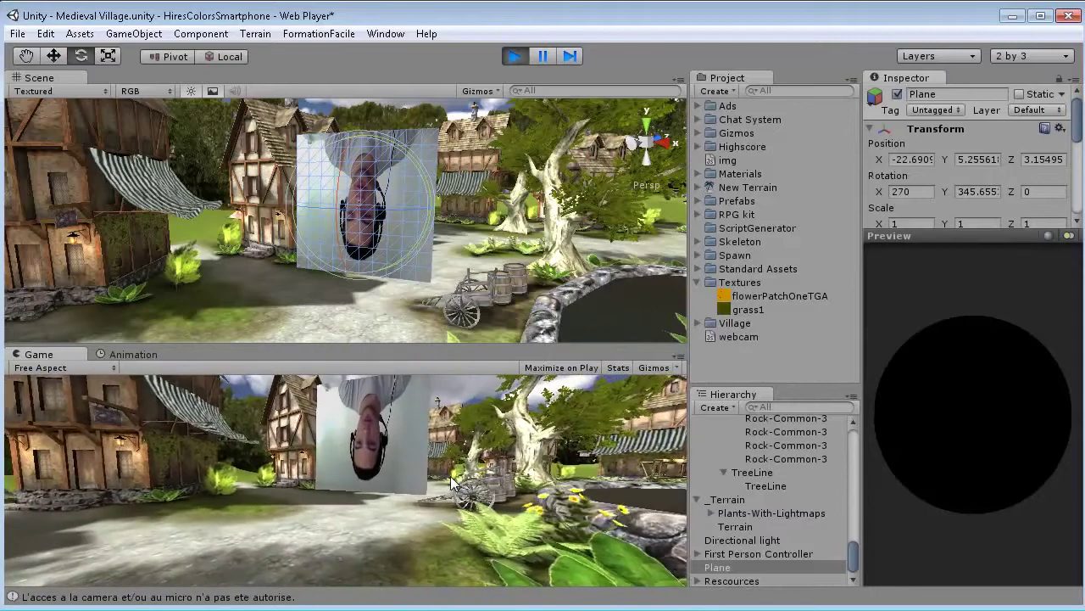
{"action": "key", "text": "Up"}
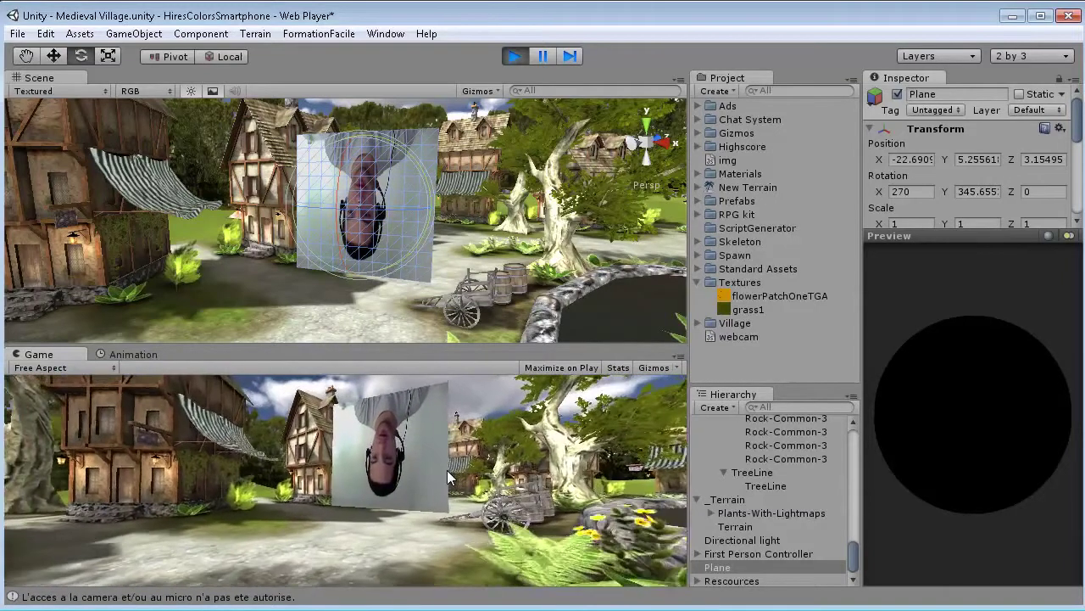
{"action": "key", "text": "Up"}
{"action": "key", "text": "Down"}
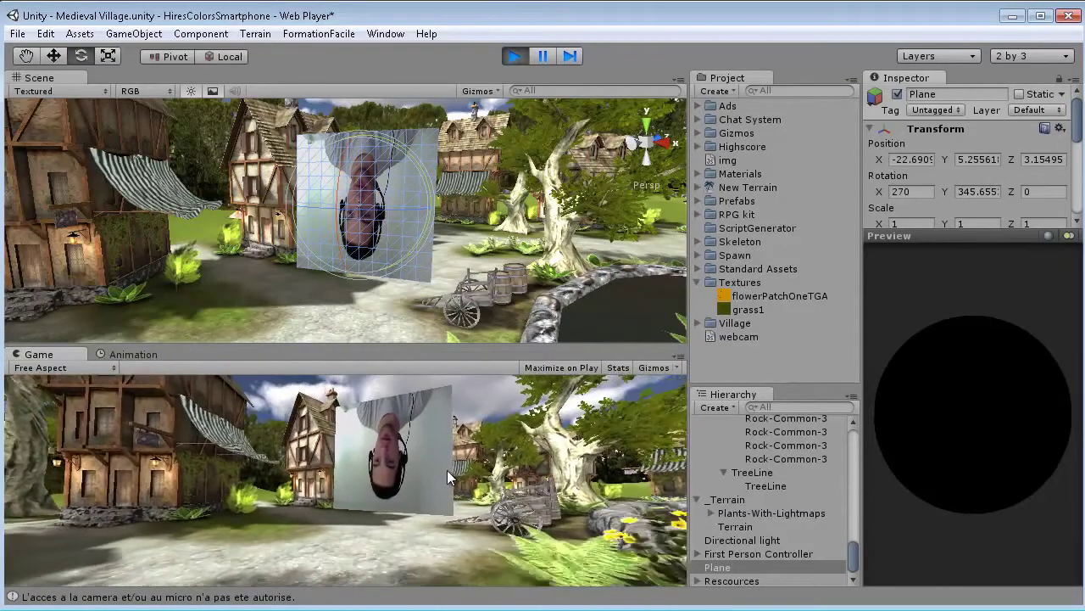
{"action": "key", "text": "Down"}
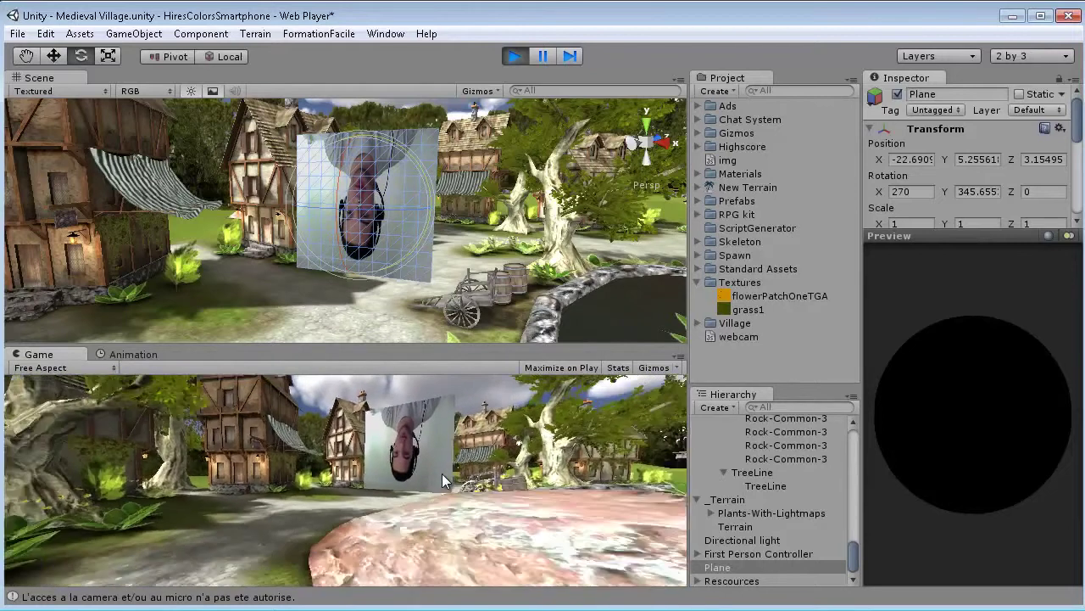
{"action": "left_click", "coordinate": [515, 56]}
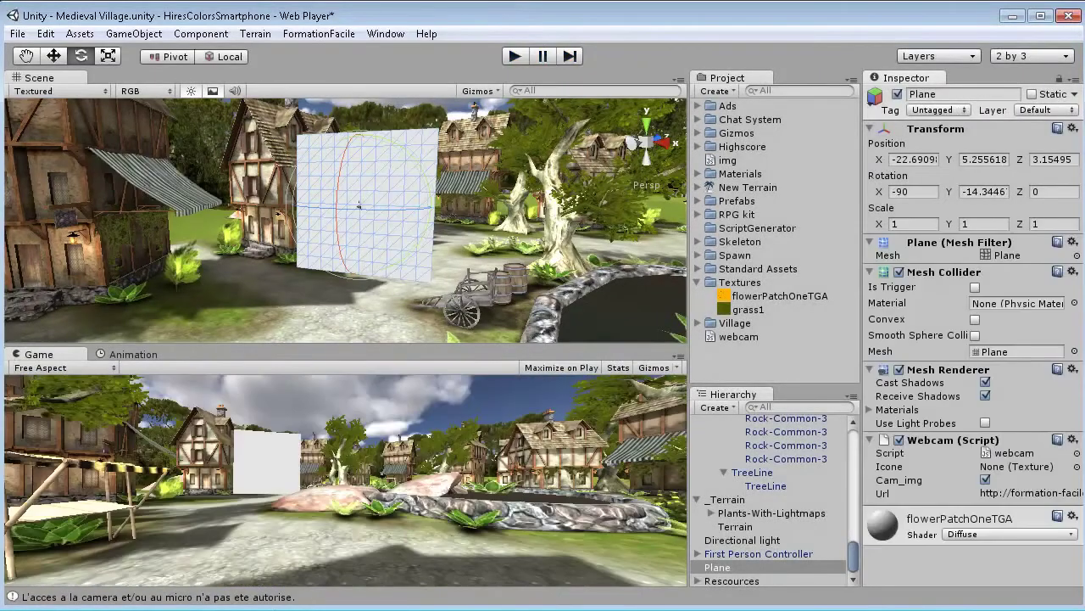